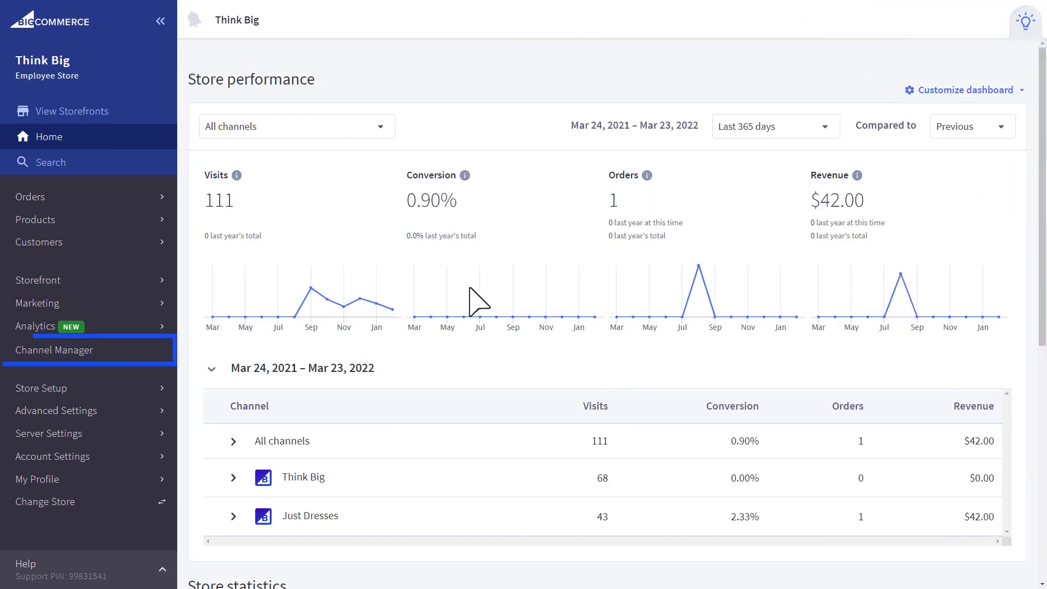
- Open Channel Manager and show the actions menu for the Just Dresses storefront
{"action": "left_click", "coordinate": [131, 352]}
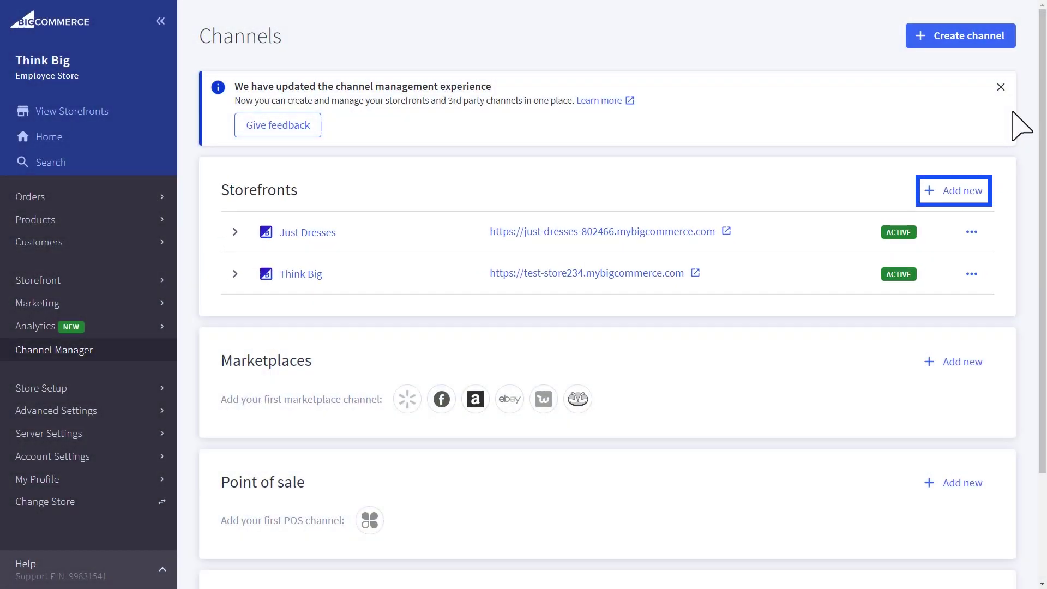
{"action": "left_click", "coordinate": [971, 233]}
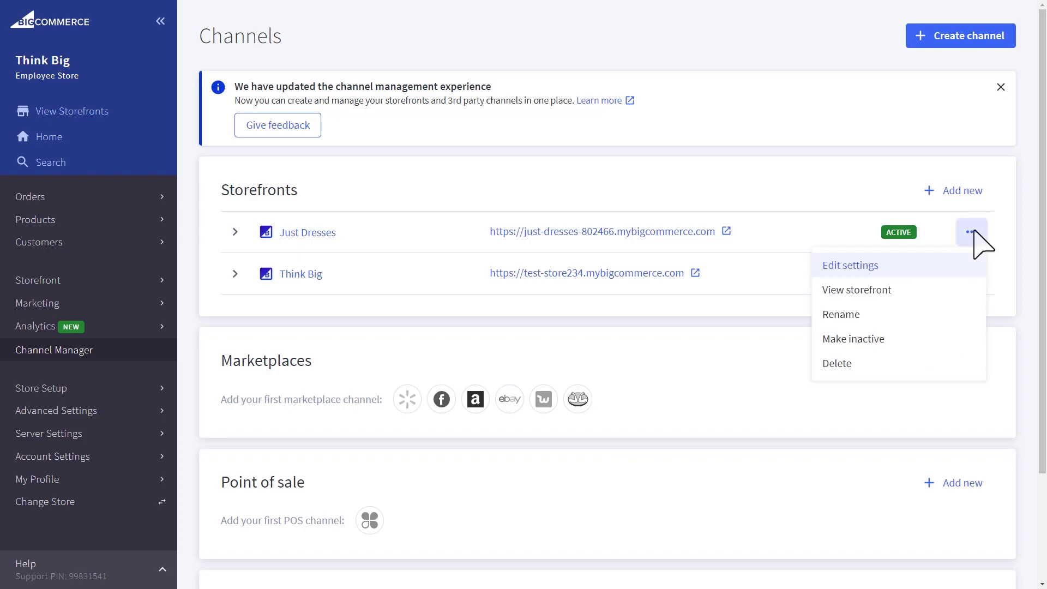
- Review the Just Dresses storefront settings, then its currencies and domains pages
{"action": "left_click", "coordinate": [940, 267]}
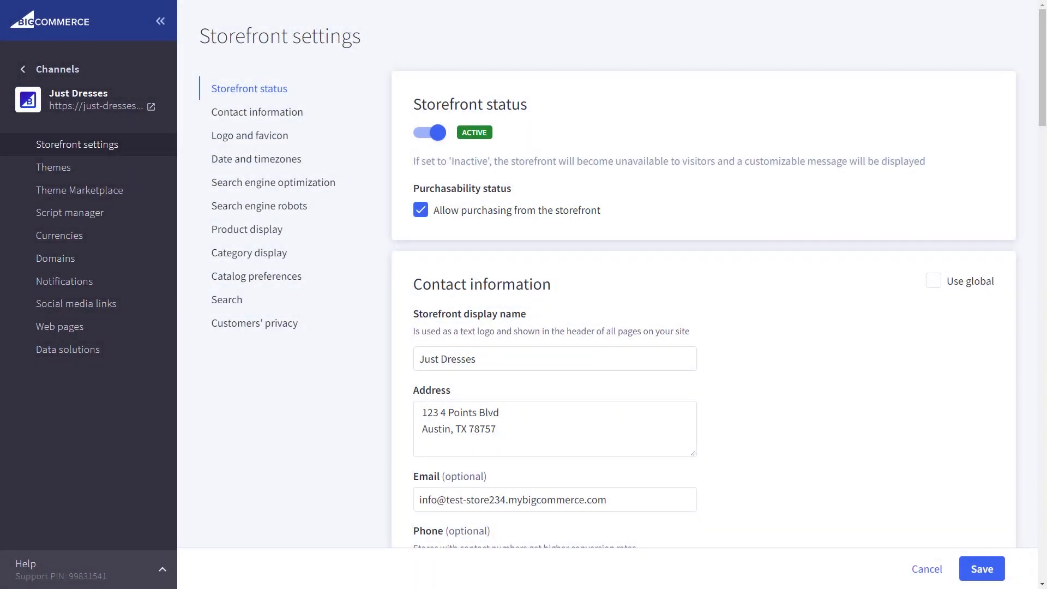
{"action": "scroll", "coordinate": [704, 272], "scroll_direction": "down", "scroll_amount": 3}
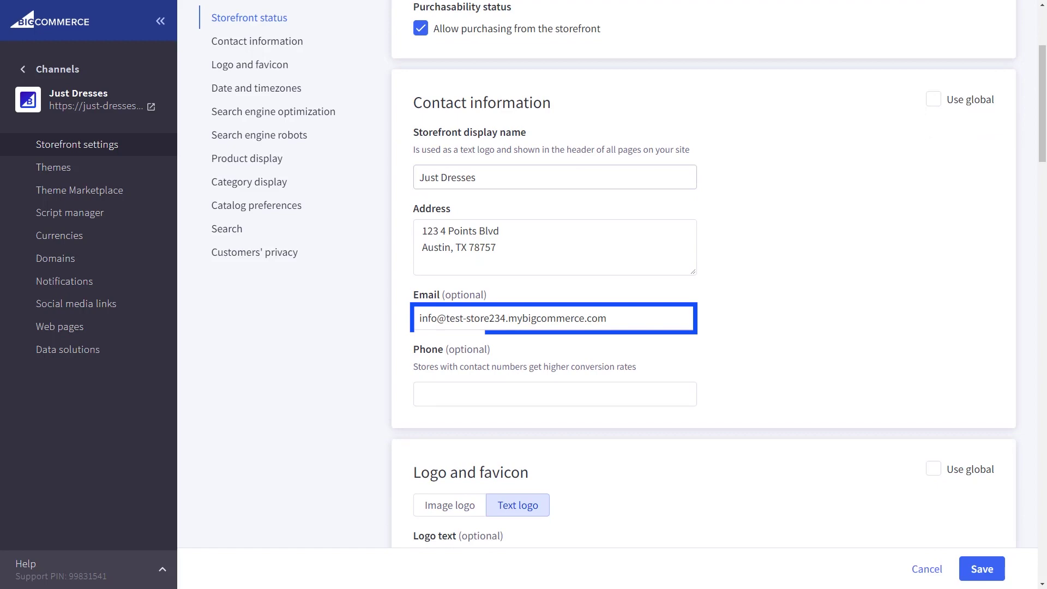
{"action": "scroll", "coordinate": [704, 295], "scroll_direction": "down", "scroll_amount": 5}
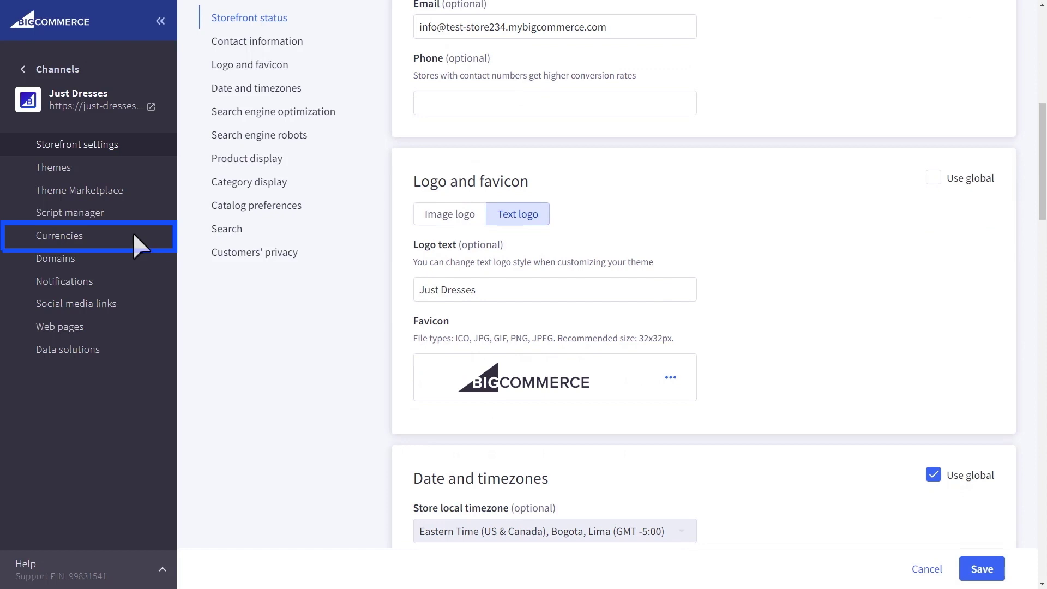
{"action": "left_click", "coordinate": [134, 234]}
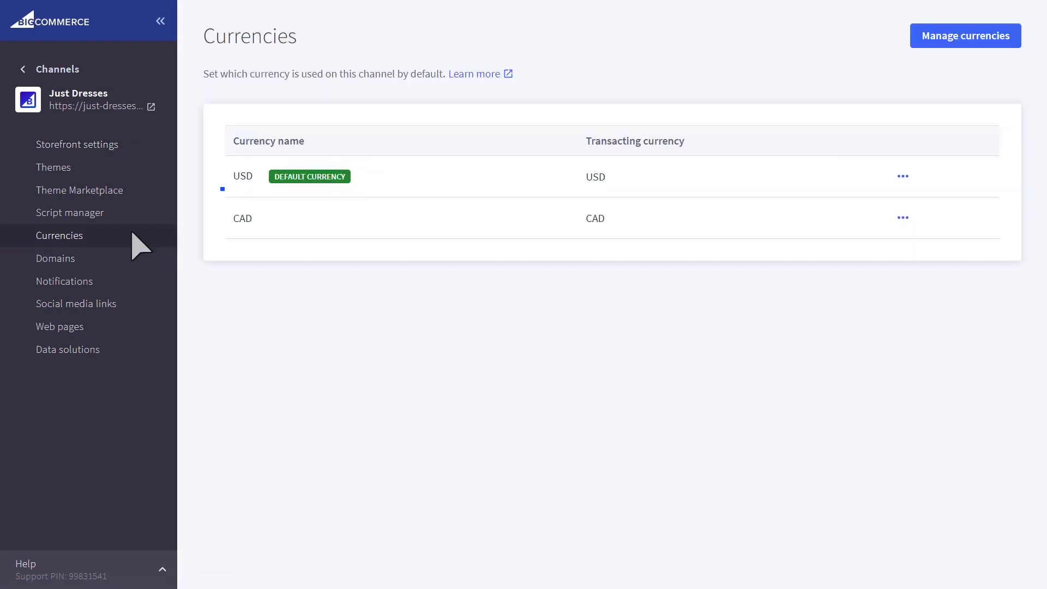
{"action": "left_click", "coordinate": [124, 257]}
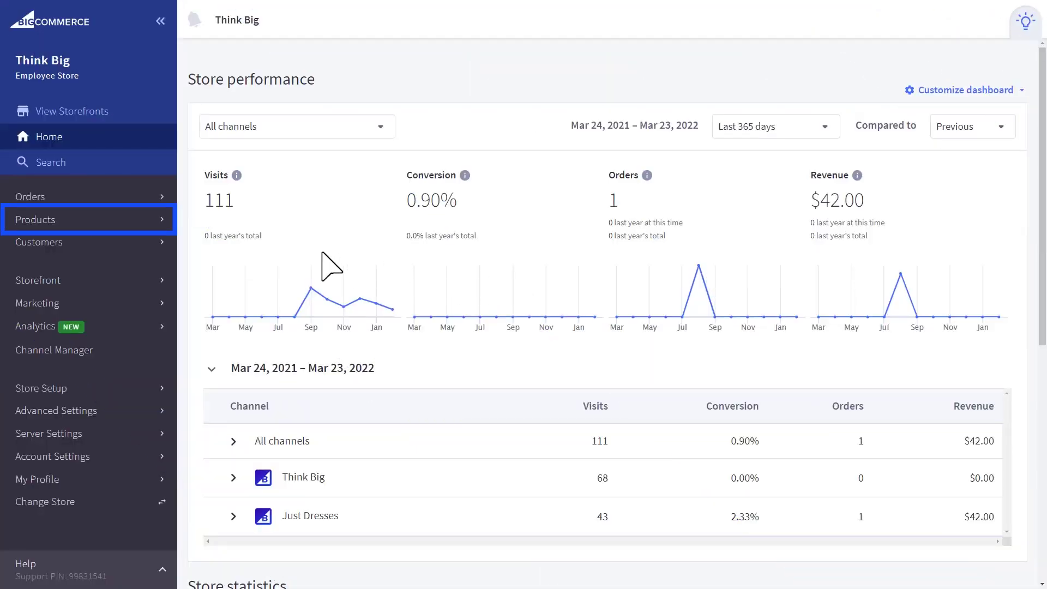
- In the product list, check which channels the Huntington jeans belong to
{"action": "left_click", "coordinate": [130, 221]}
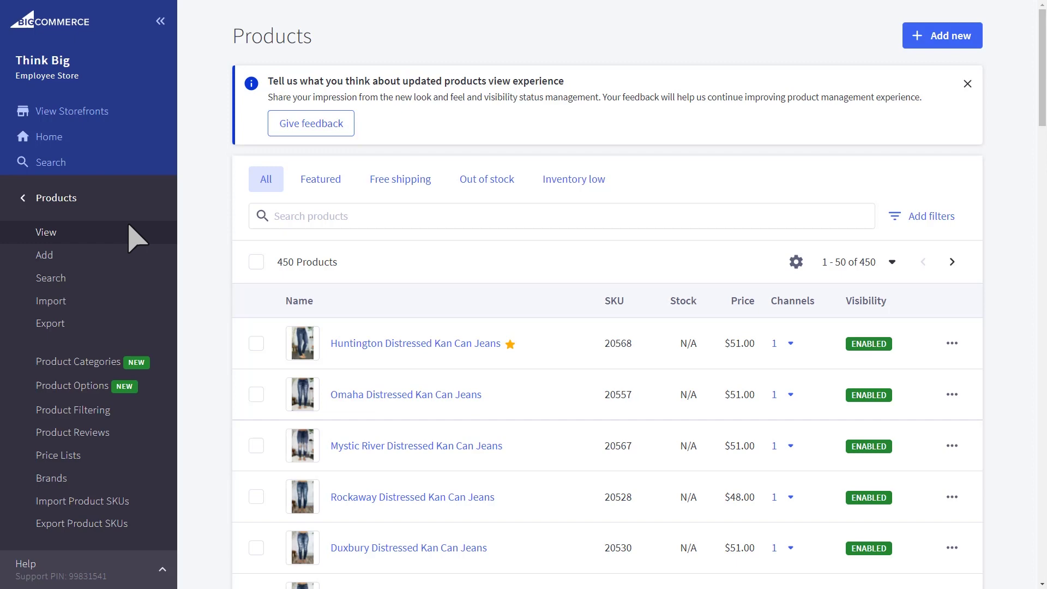
{"action": "scroll", "coordinate": [137, 238], "scroll_direction": "down", "scroll_amount": 1}
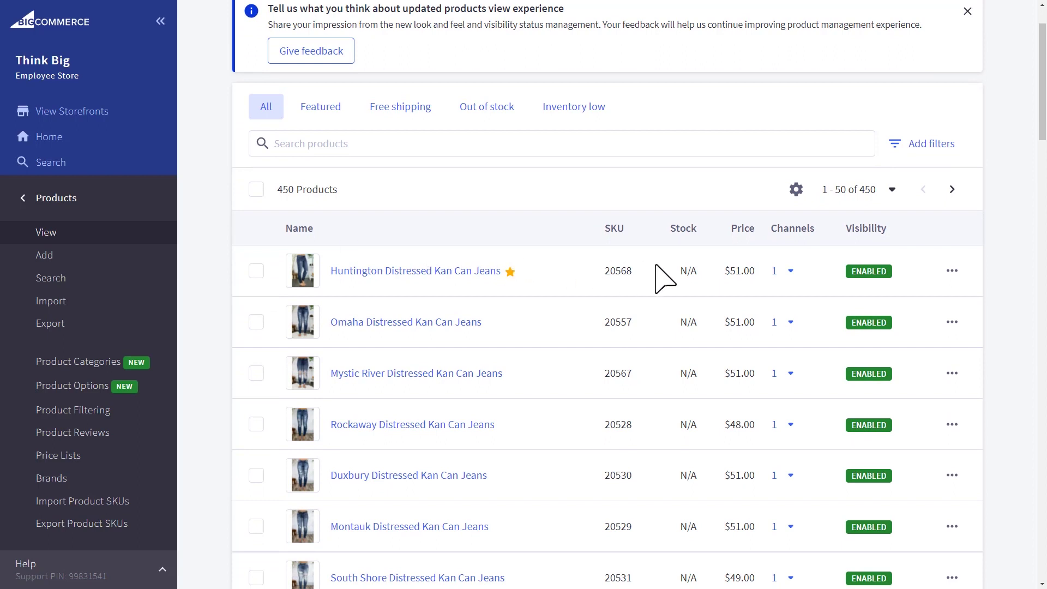
{"action": "left_click", "coordinate": [783, 275]}
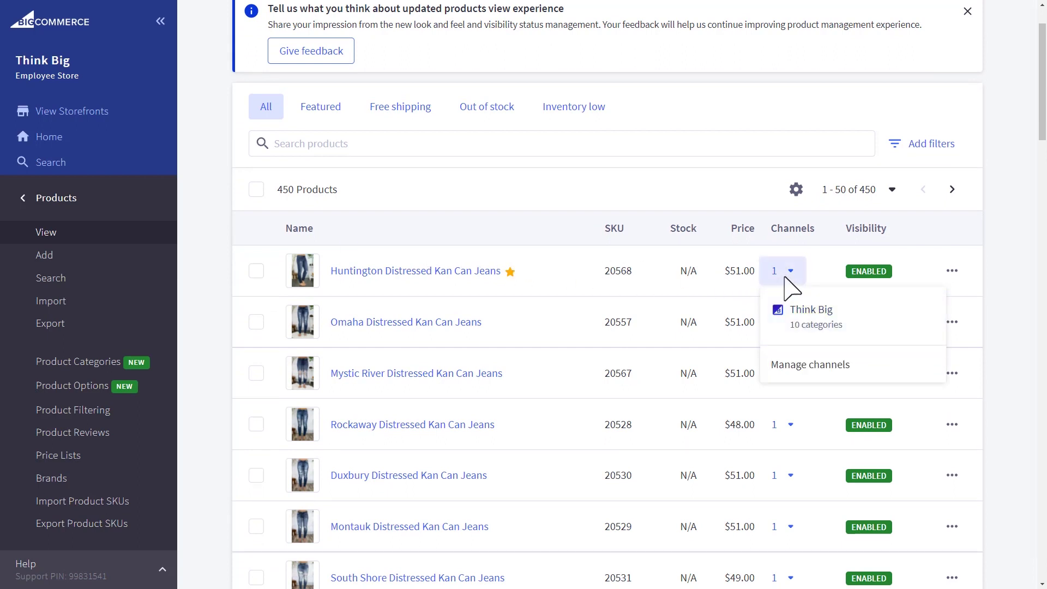
{"action": "left_click", "coordinate": [783, 275]}
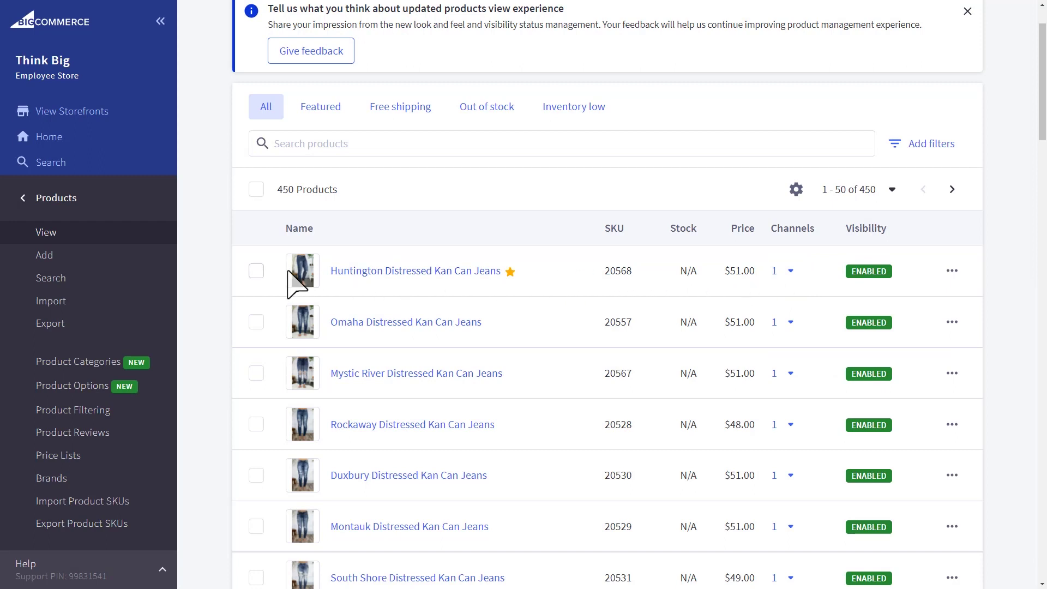
- Select the Huntington jeans and review the extra bulk actions for selected products
{"action": "left_click", "coordinate": [256, 271]}
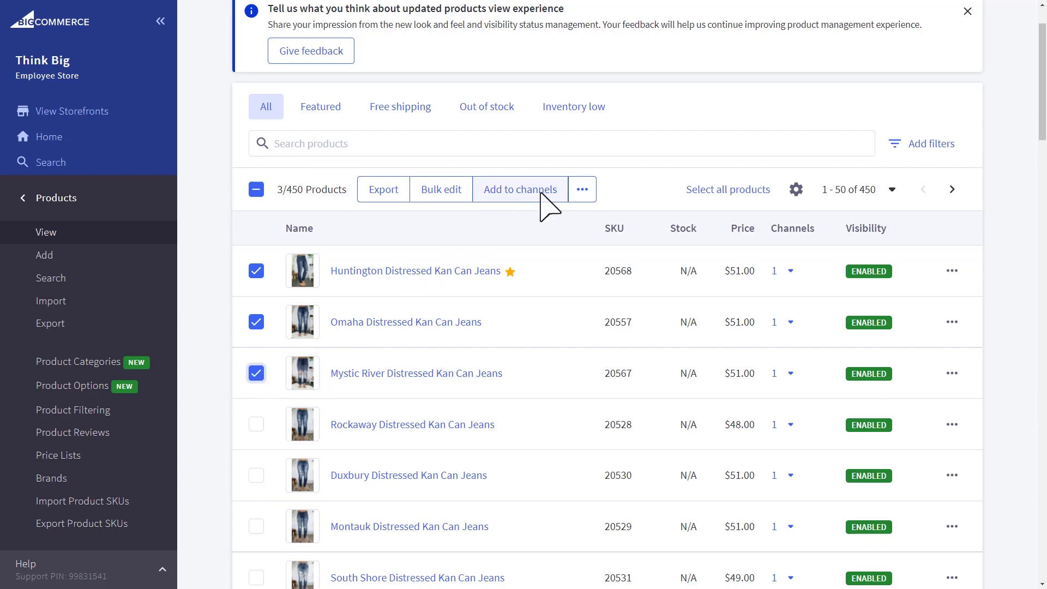
{"action": "left_click", "coordinate": [582, 189]}
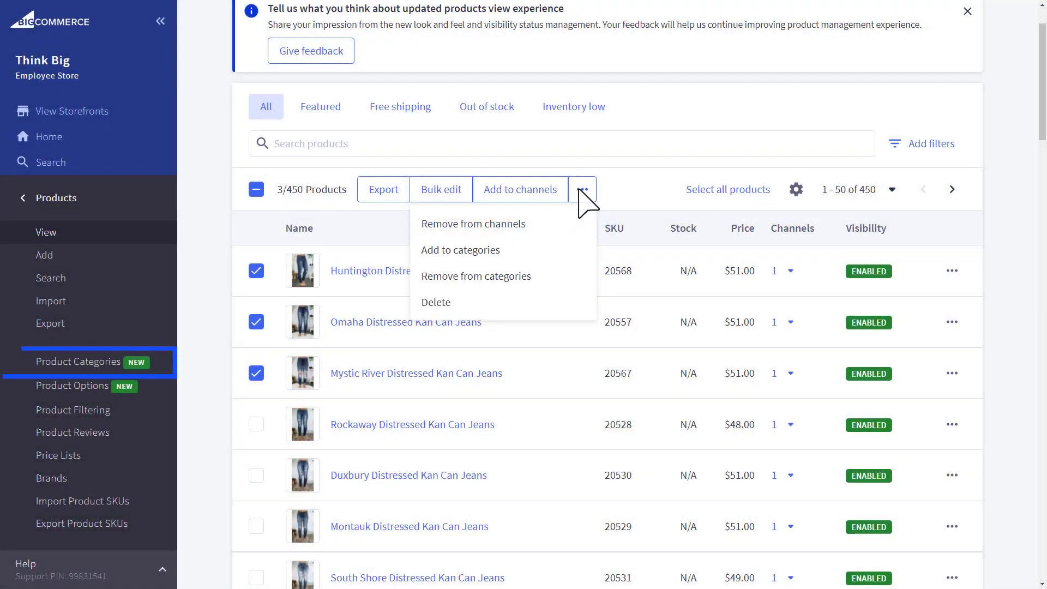
{"action": "left_click", "coordinate": [314, 300]}
- Expand the Think Big and Just Dresses category trees in Product Categories
{"action": "left_click", "coordinate": [156, 368]}
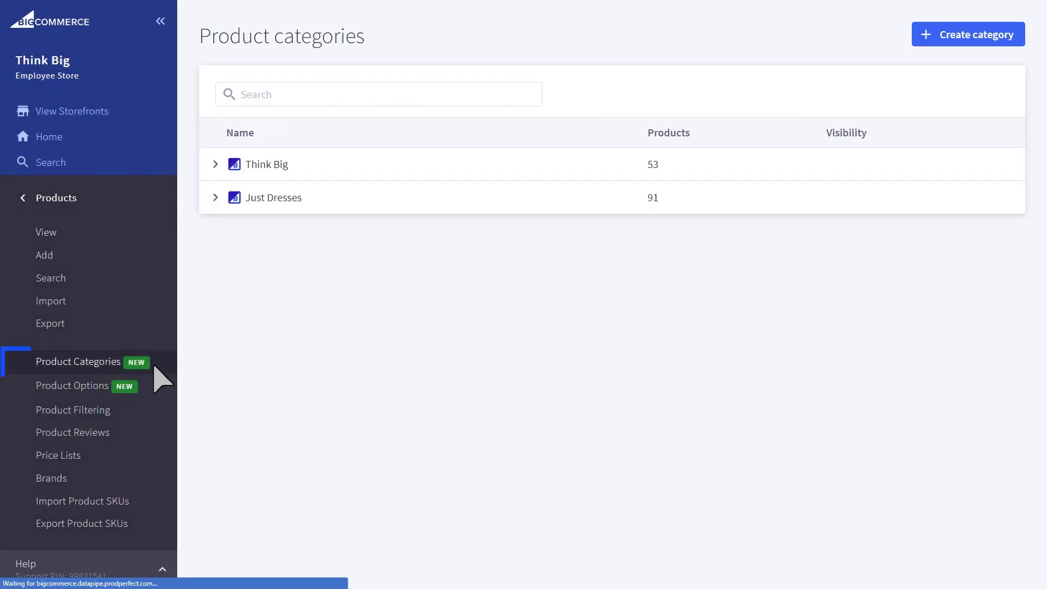
{"action": "left_click", "coordinate": [216, 165]}
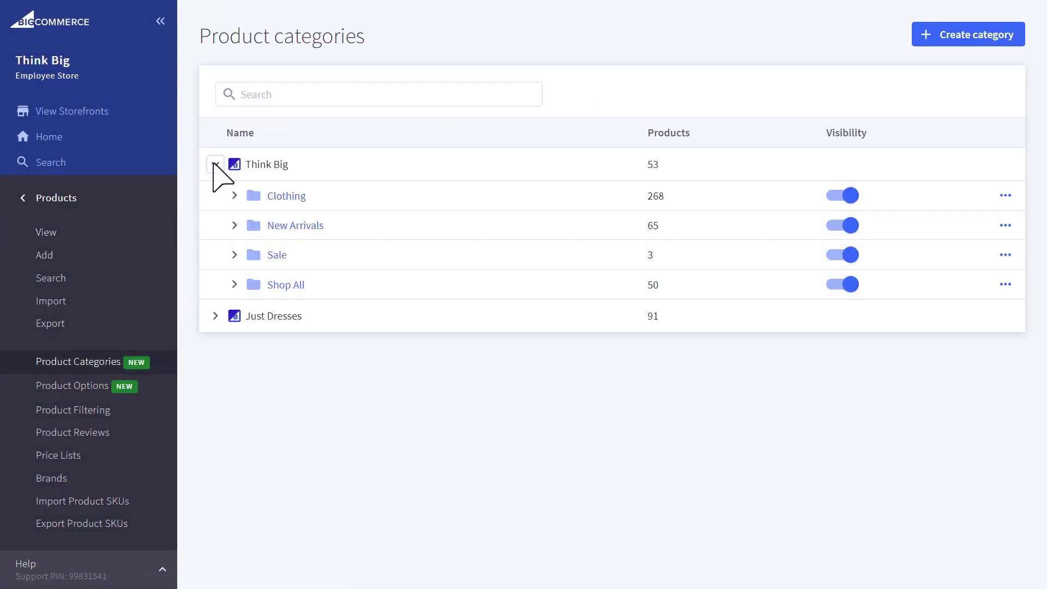
{"action": "left_click", "coordinate": [216, 317]}
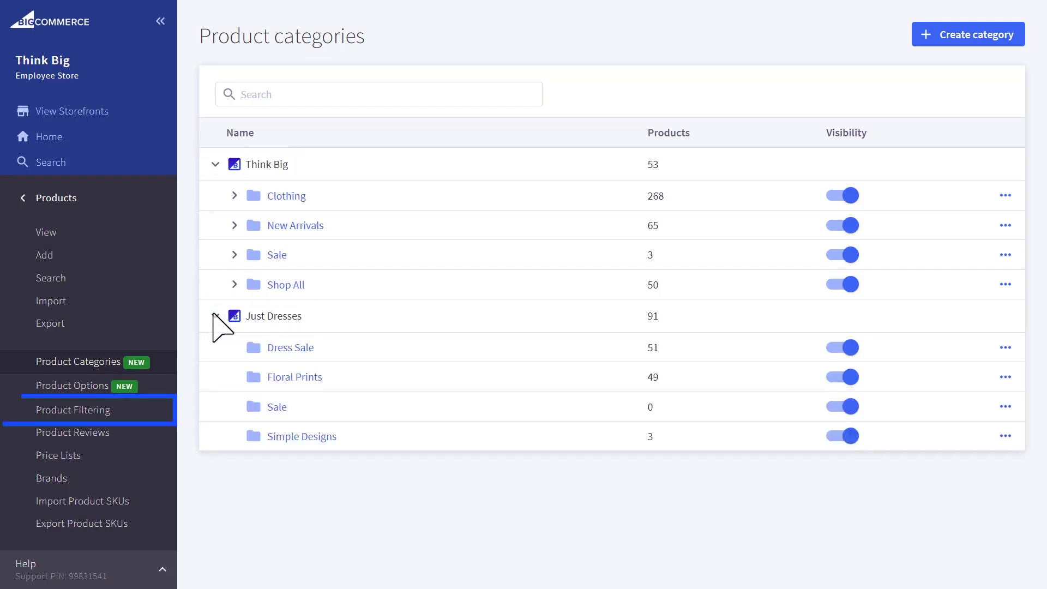
- Open Product Filtering and check the storefront choices, keeping Global selected
{"action": "left_click", "coordinate": [146, 410]}
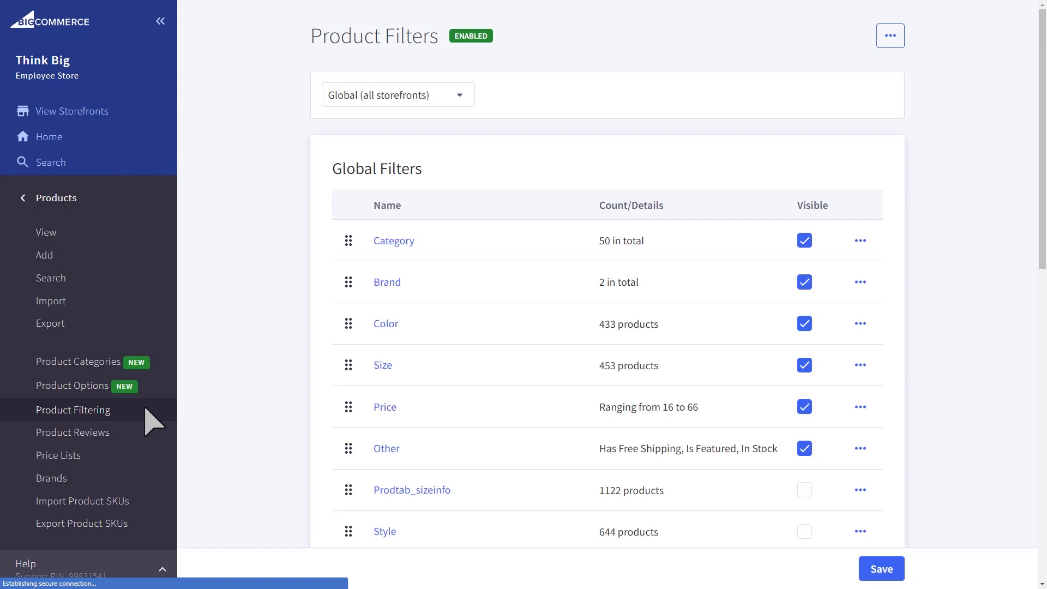
{"action": "left_click", "coordinate": [451, 96]}
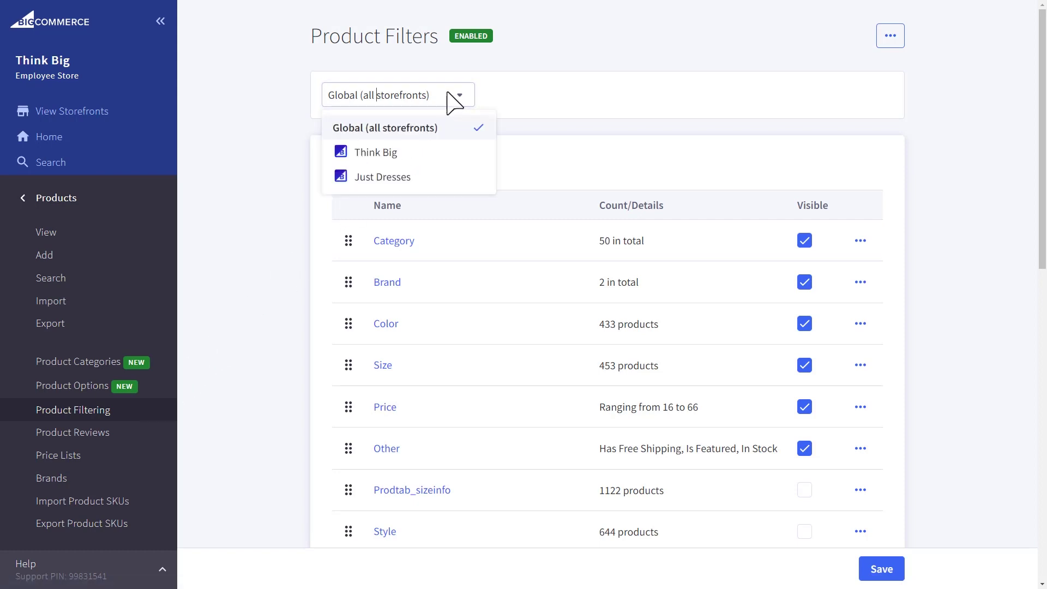
{"action": "left_click", "coordinate": [446, 91]}
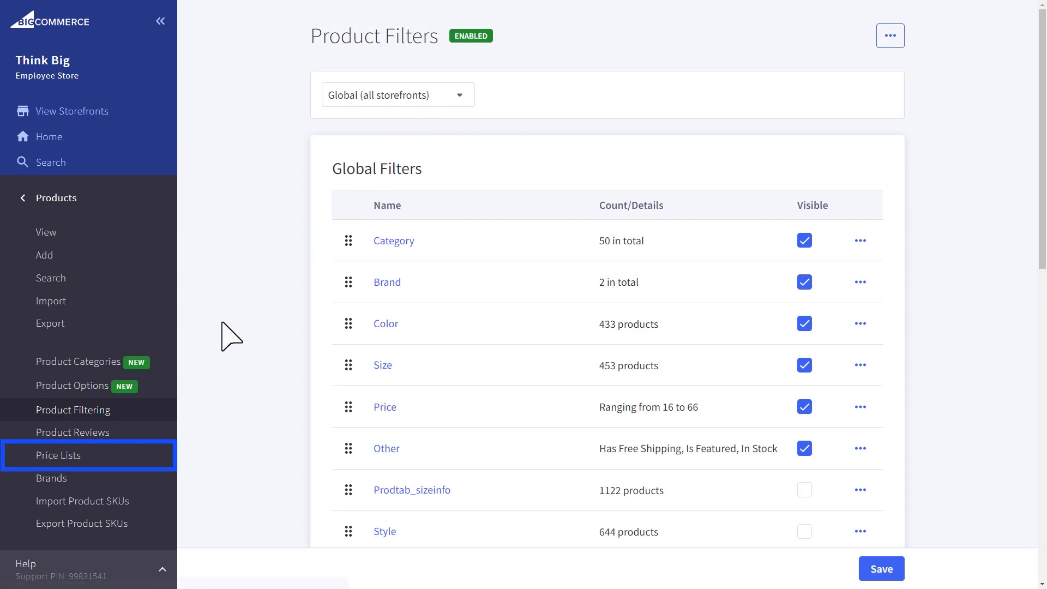
- Open Price Lists and check the three customer segments using the Europe list
{"action": "left_click", "coordinate": [98, 455]}
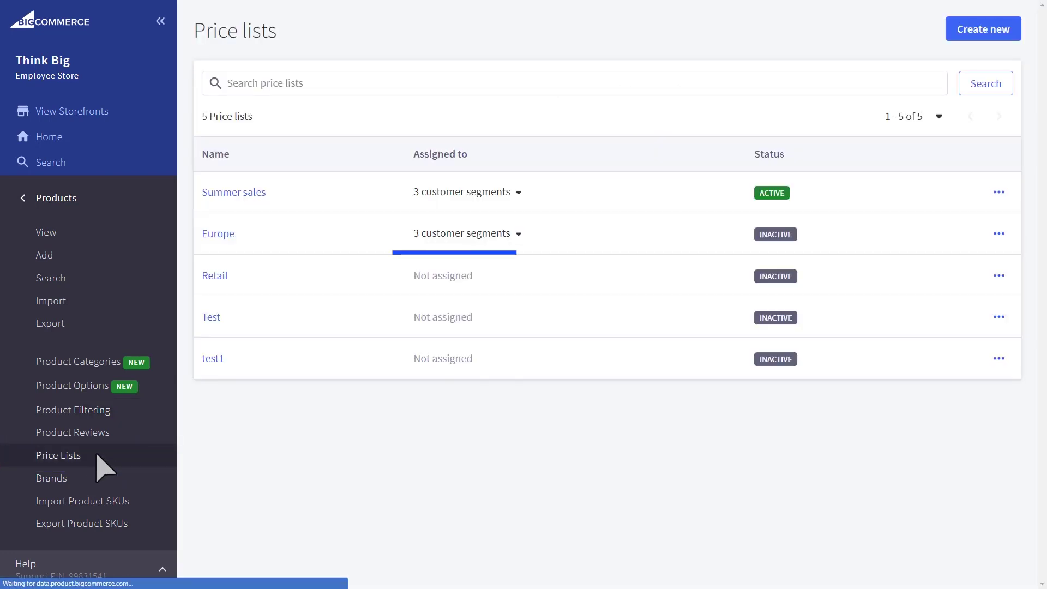
{"action": "left_click", "coordinate": [519, 232]}
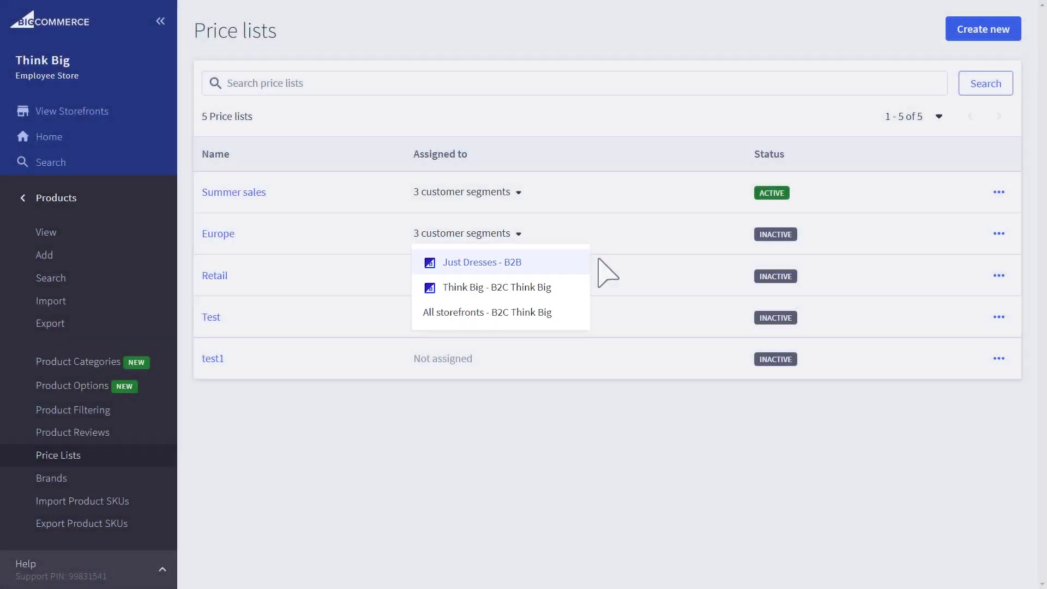
{"action": "left_click", "coordinate": [603, 270]}
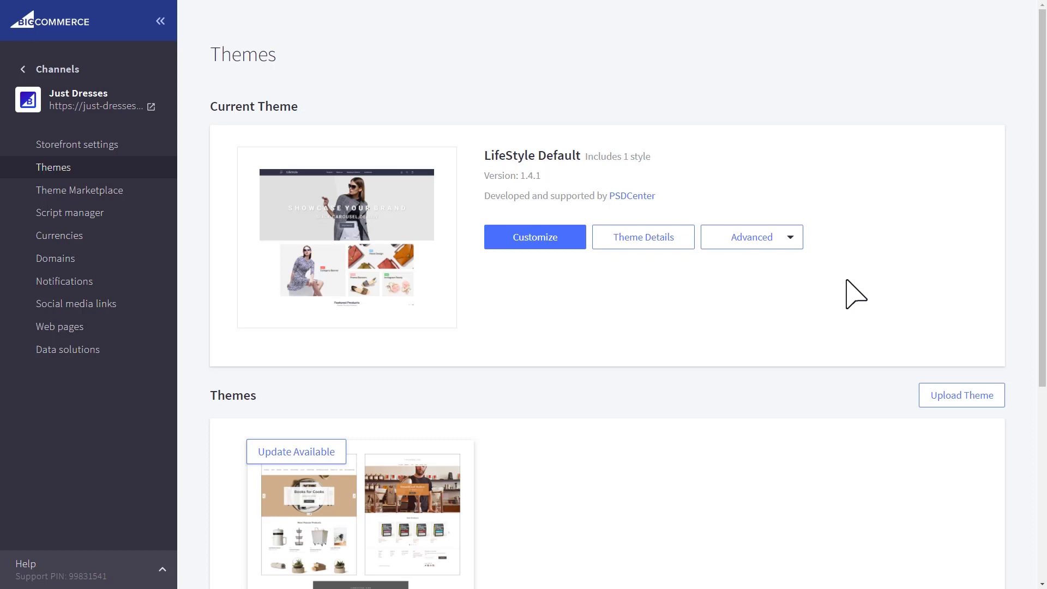
- Browse the Just Dresses themes, open the LifeStyle Default customizer, then view its web pages
{"action": "scroll", "coordinate": [855, 295], "scroll_direction": "down", "scroll_amount": 5}
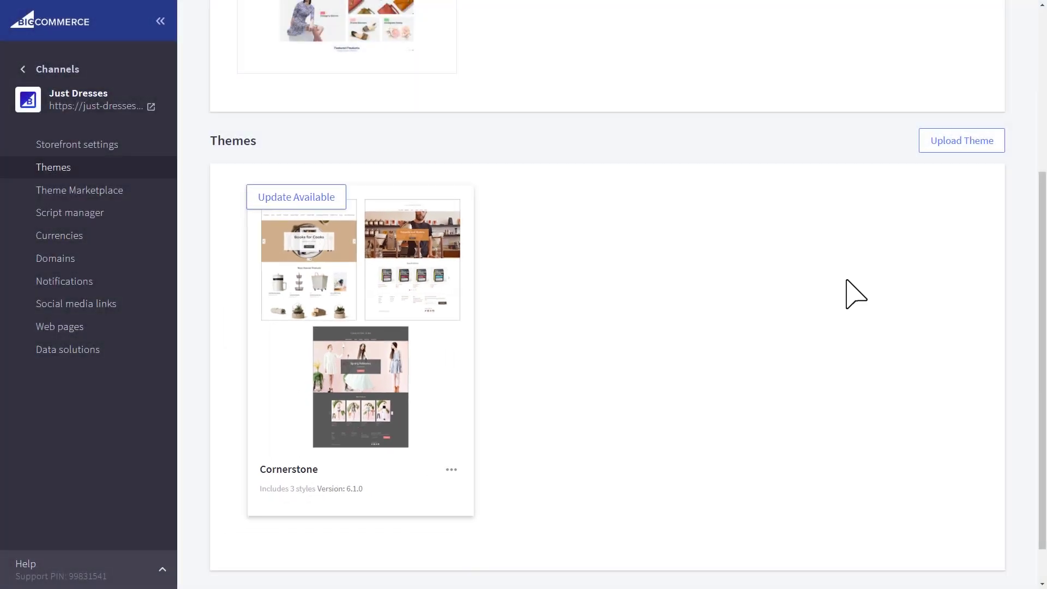
{"action": "scroll", "coordinate": [856, 294], "scroll_direction": "up", "scroll_amount": 4}
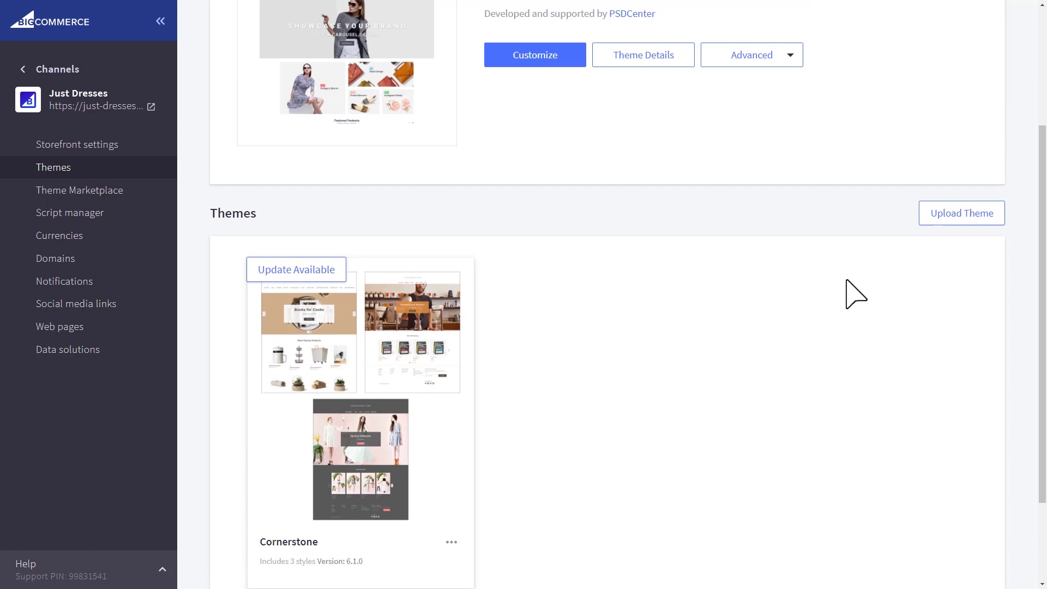
{"action": "scroll", "coordinate": [855, 295], "scroll_direction": "up", "scroll_amount": 2}
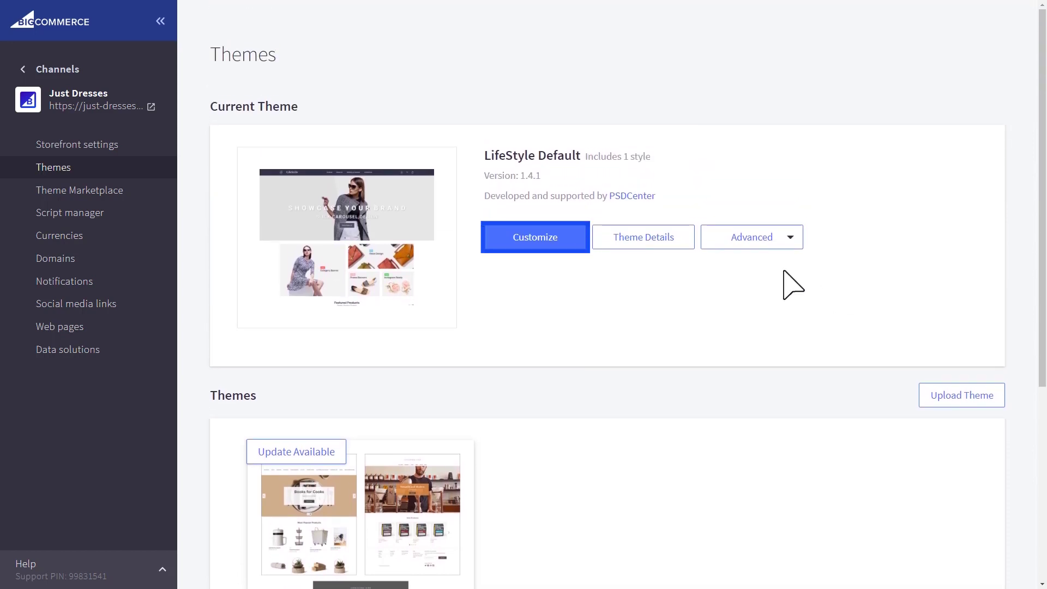
{"action": "left_click", "coordinate": [548, 238]}
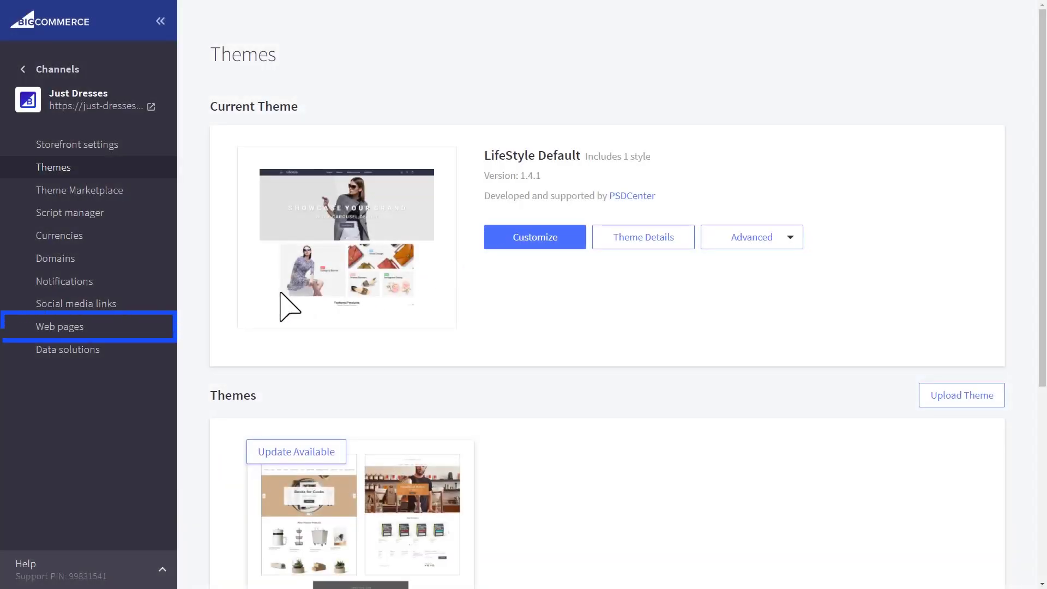
{"action": "left_click", "coordinate": [118, 329]}
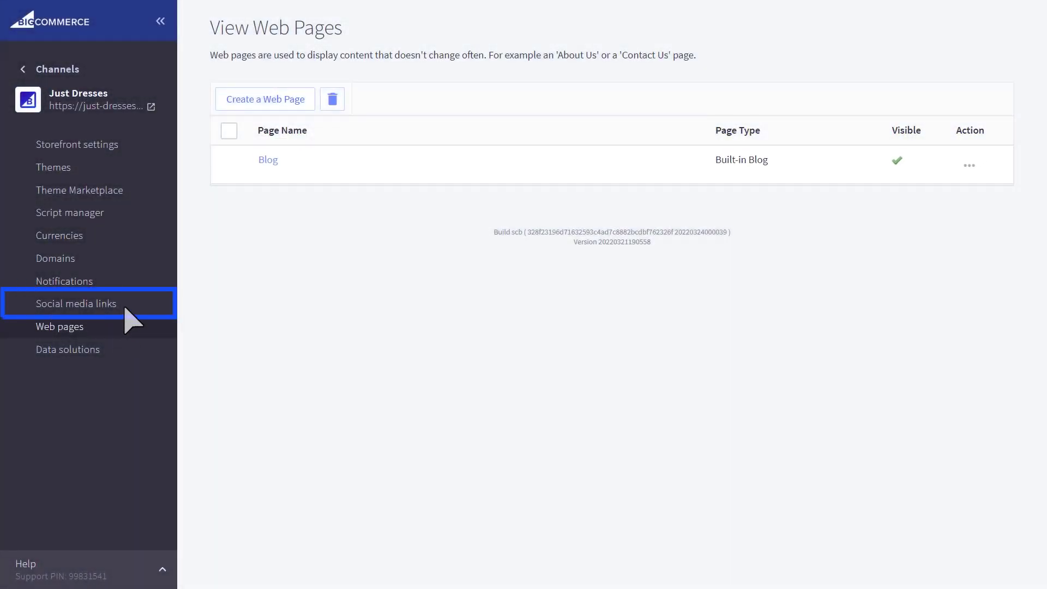
- In Social media links, move Twitter and Facebook to Live on Your Storefront
{"action": "left_click", "coordinate": [127, 304]}
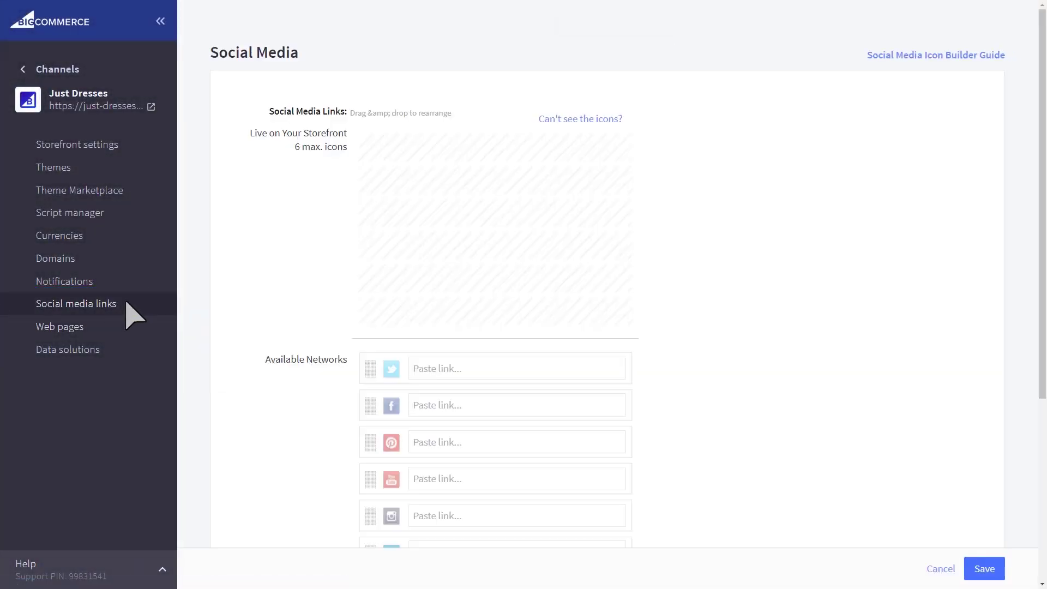
{"action": "left_click", "coordinate": [374, 372]}
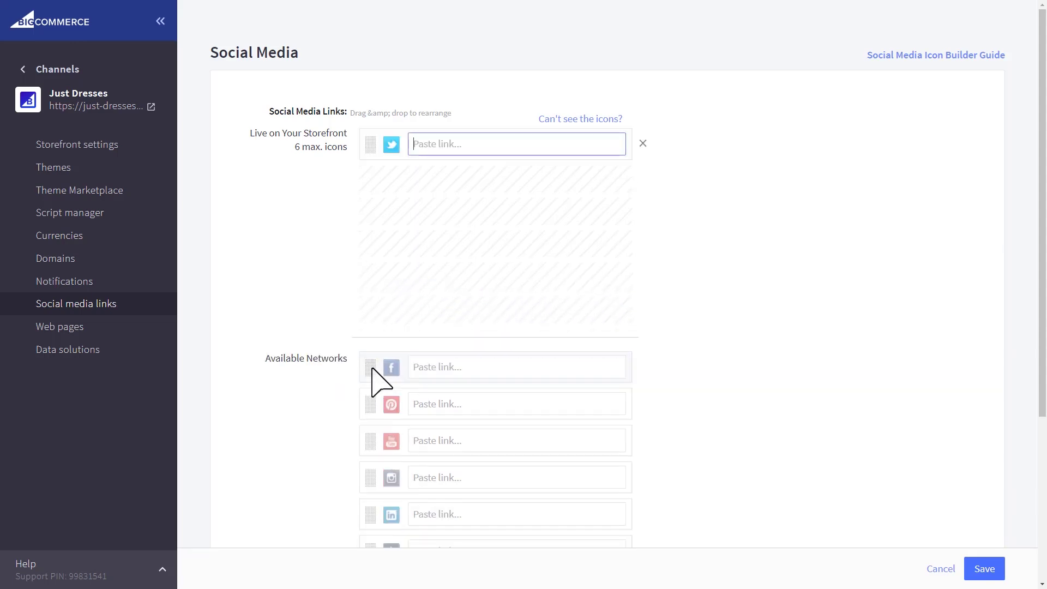
{"action": "left_click", "coordinate": [373, 371]}
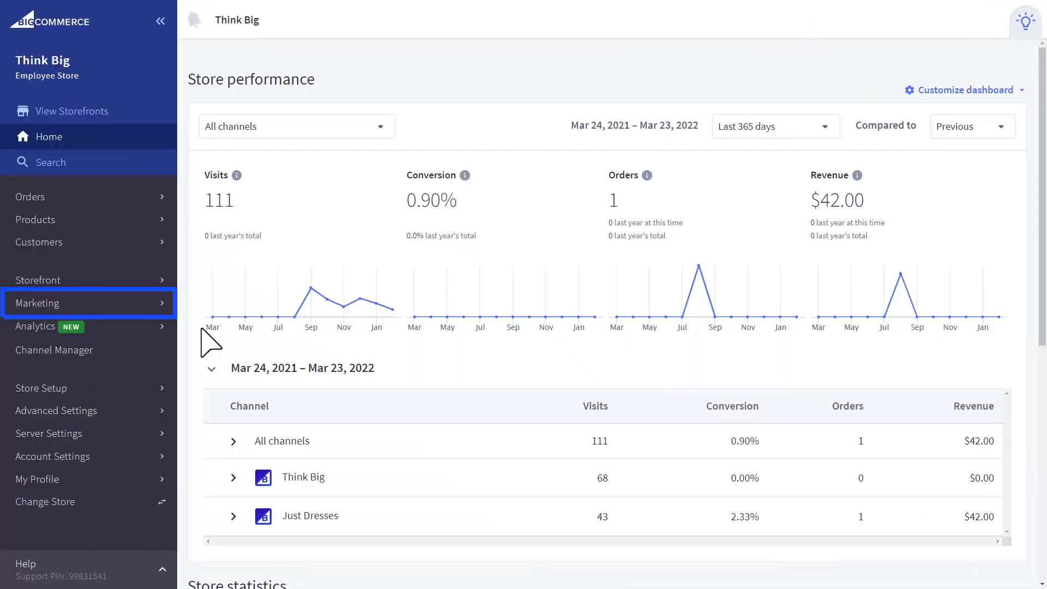
{"action": "left_click", "coordinate": [141, 309]}
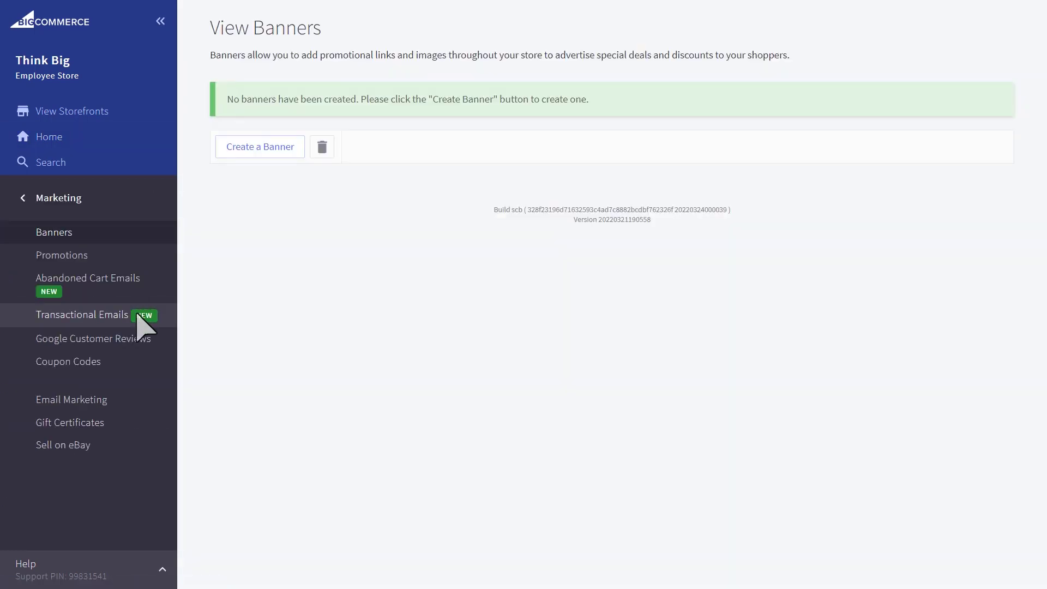
{"action": "left_click", "coordinate": [138, 316]}
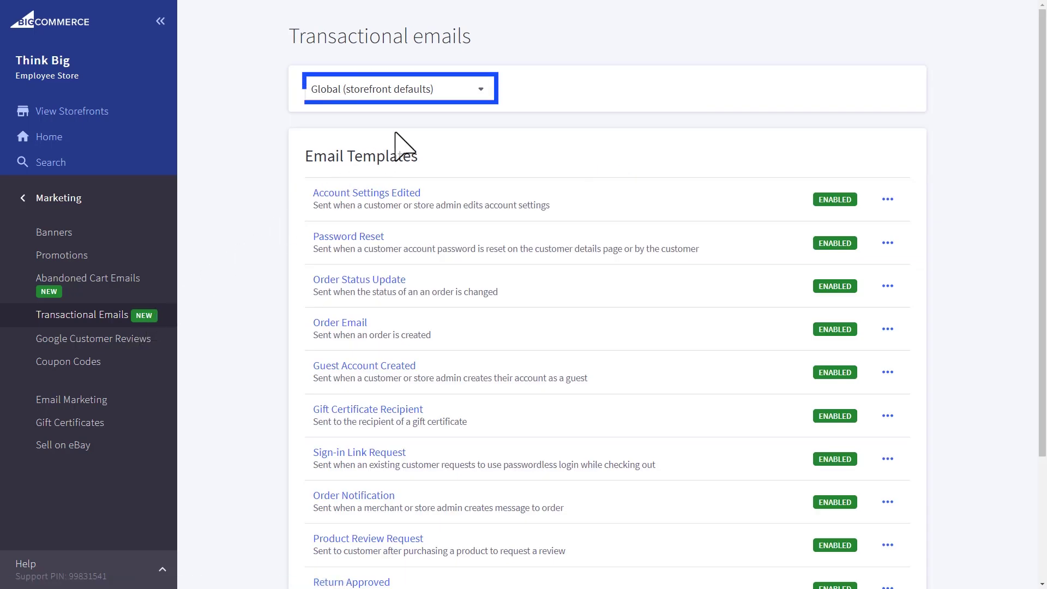
{"action": "left_click", "coordinate": [463, 93]}
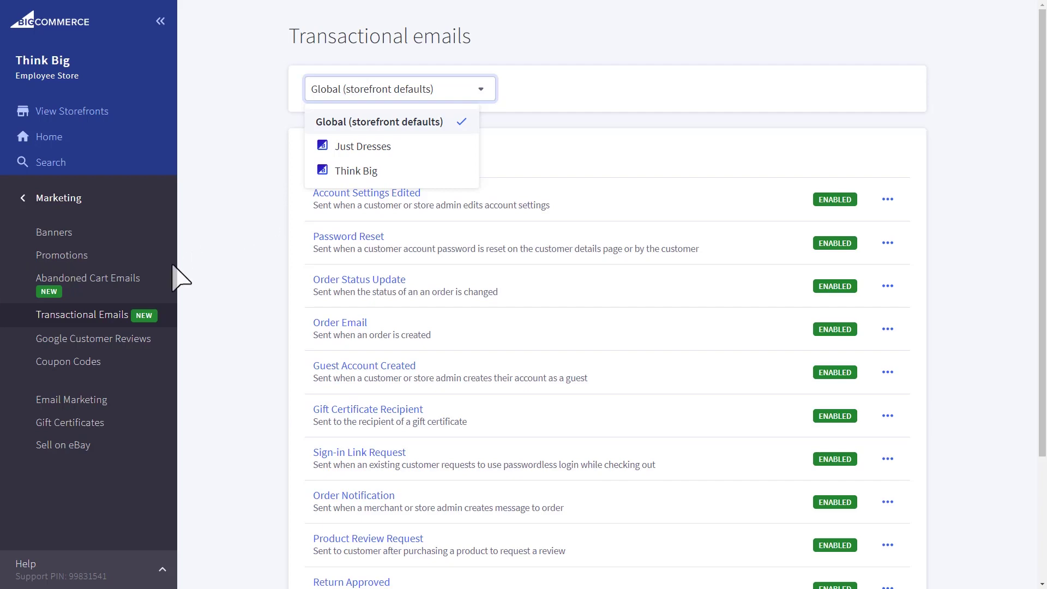
{"action": "left_click", "coordinate": [152, 280]}
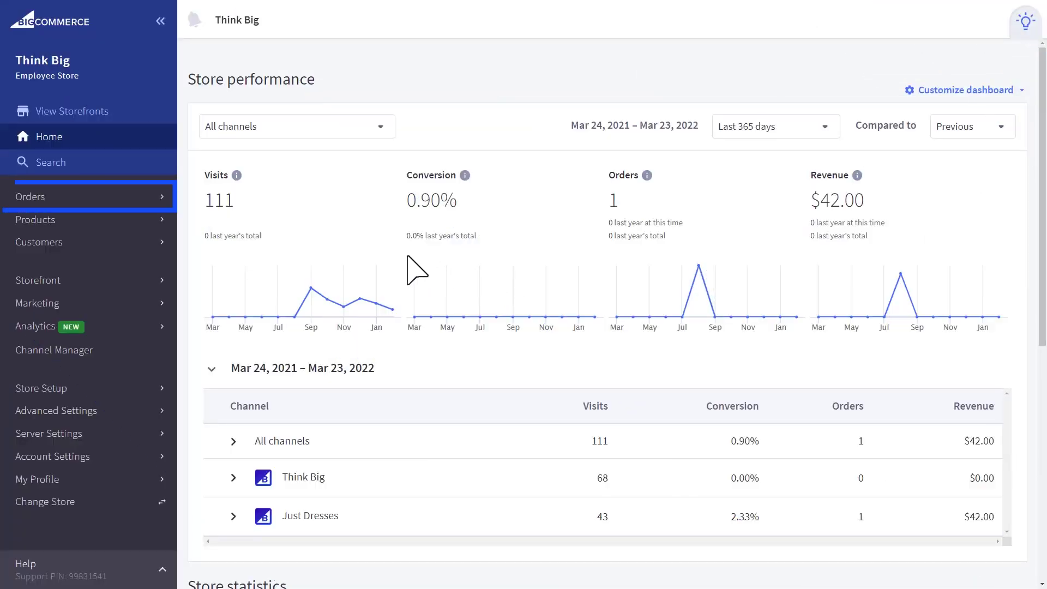
- Apply the Think big custom view to the orders list, leaving only order 101
{"action": "left_click", "coordinate": [130, 193]}
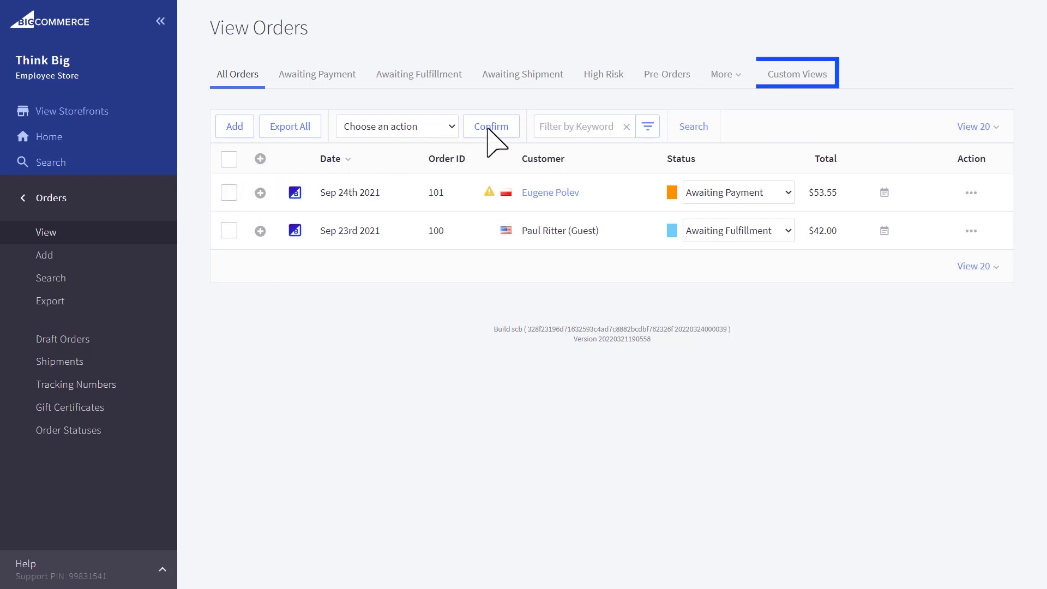
{"action": "left_click", "coordinate": [797, 76]}
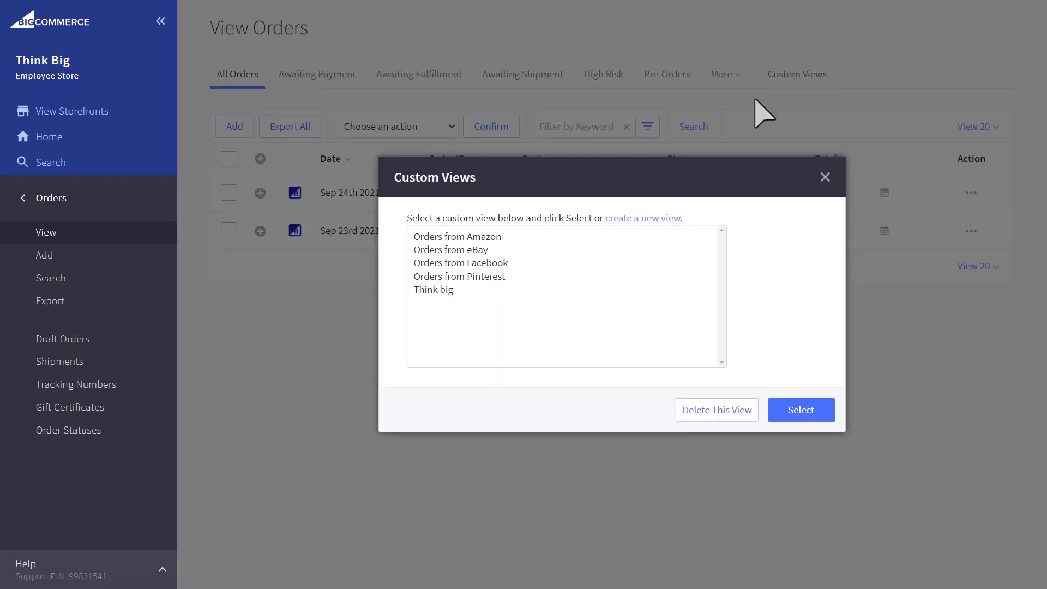
{"action": "left_click", "coordinate": [444, 287]}
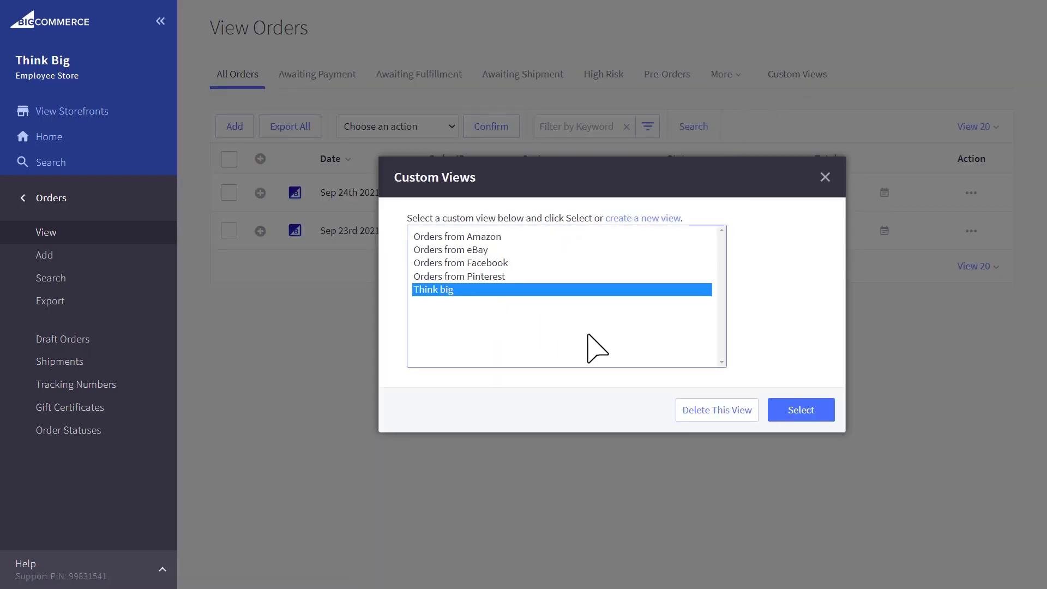
{"action": "left_click", "coordinate": [811, 412]}
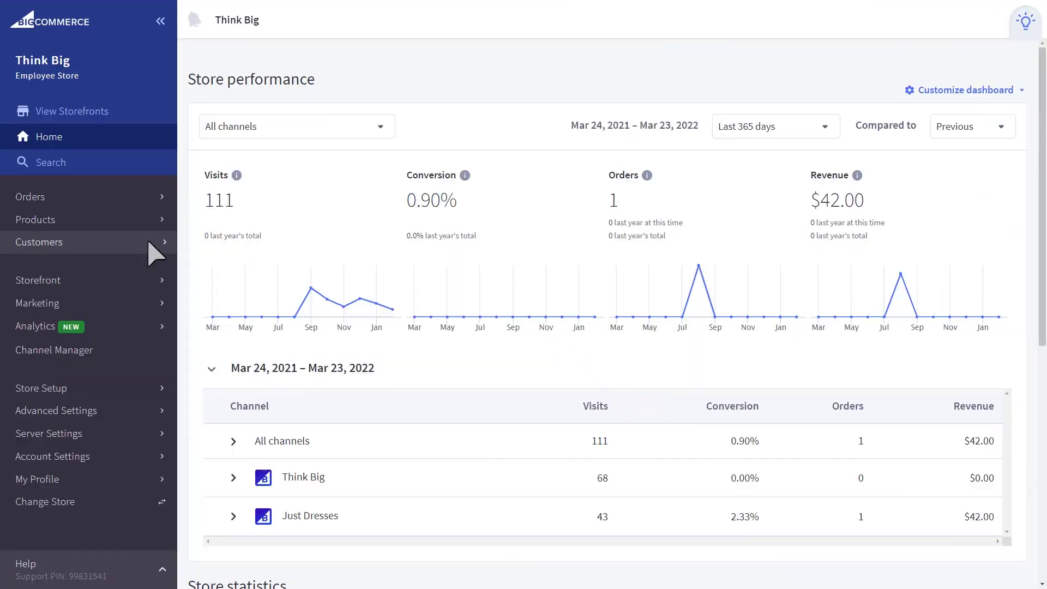
- Check the Origin Channel options on the Add customer form, then open Customer Groups
{"action": "left_click", "coordinate": [154, 242]}
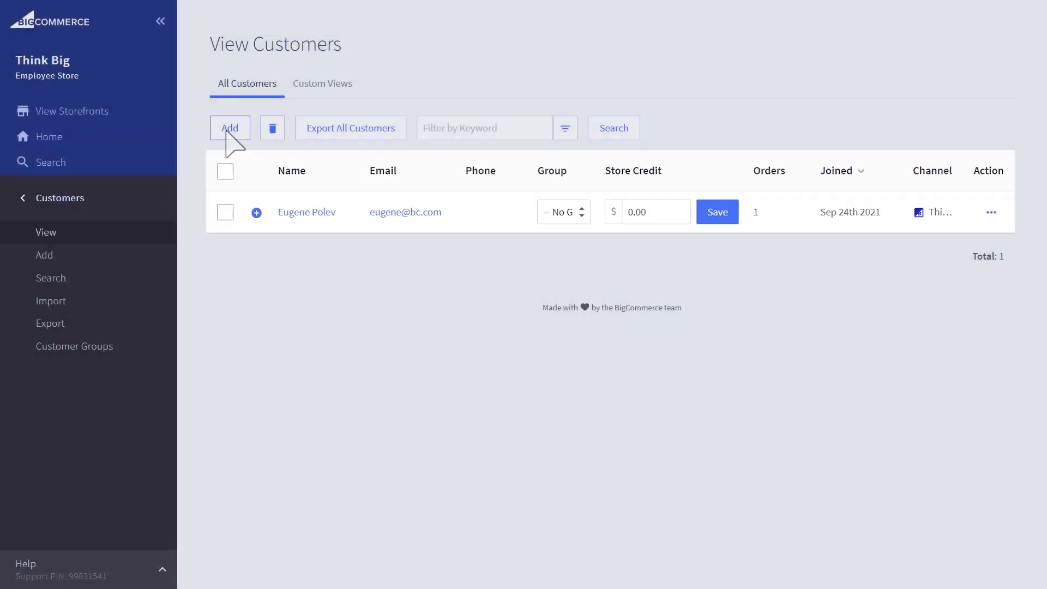
{"action": "left_click", "coordinate": [228, 130]}
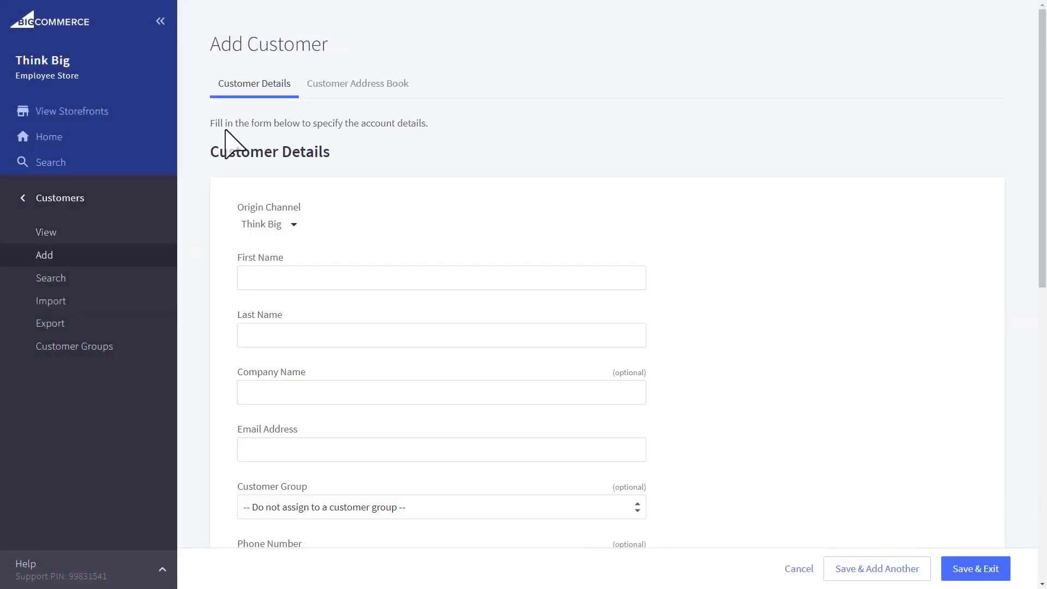
{"action": "left_click", "coordinate": [295, 221]}
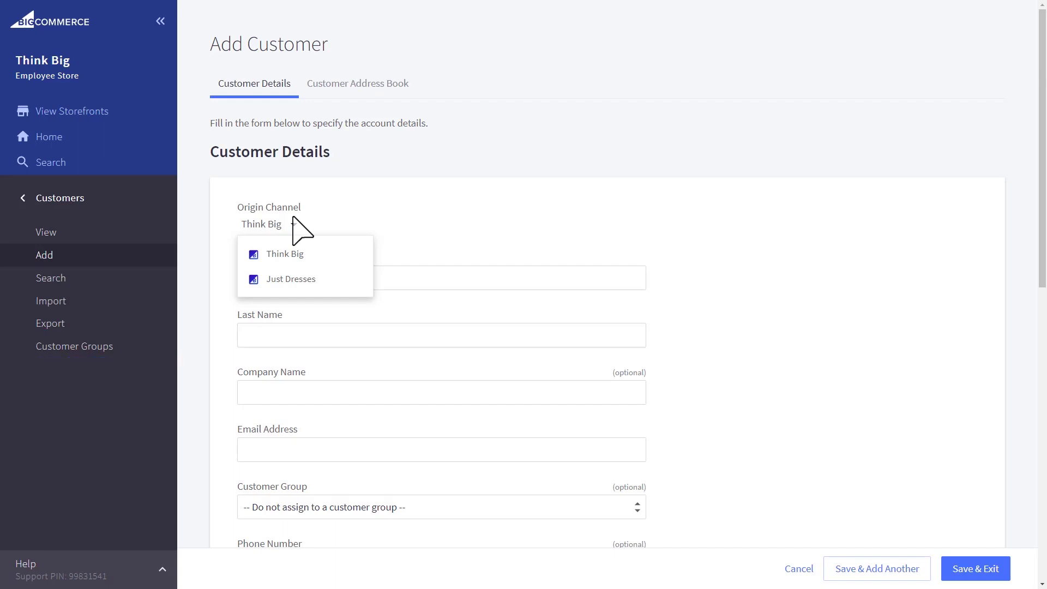
{"action": "left_click", "coordinate": [143, 343]}
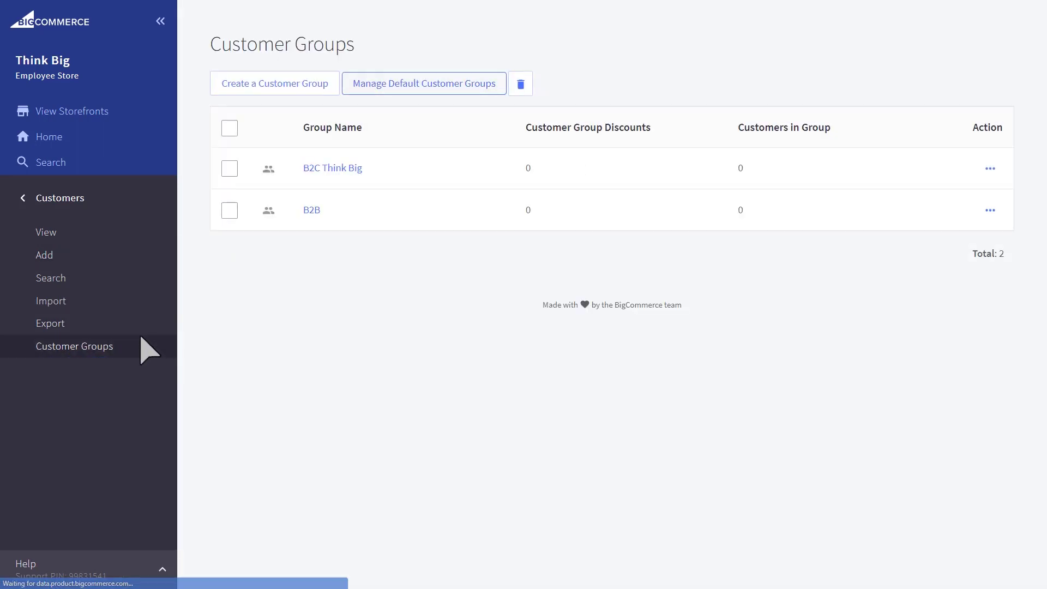
- Create a customer group, uncheck Group Access, and expand Think Big, Just Dresses and Clothing categories
{"action": "left_click", "coordinate": [264, 86]}
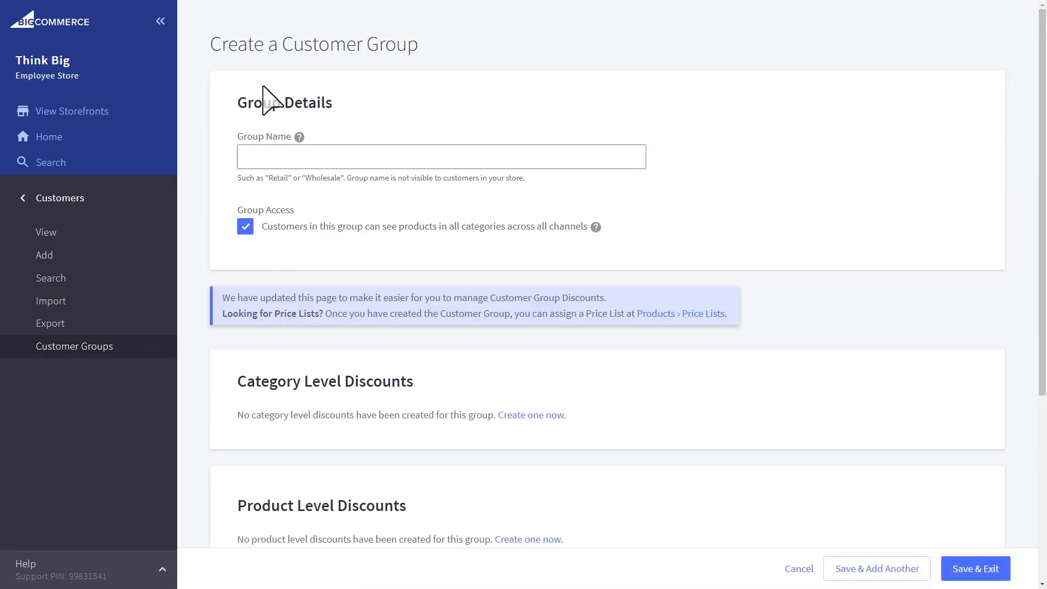
{"action": "left_click", "coordinate": [245, 226]}
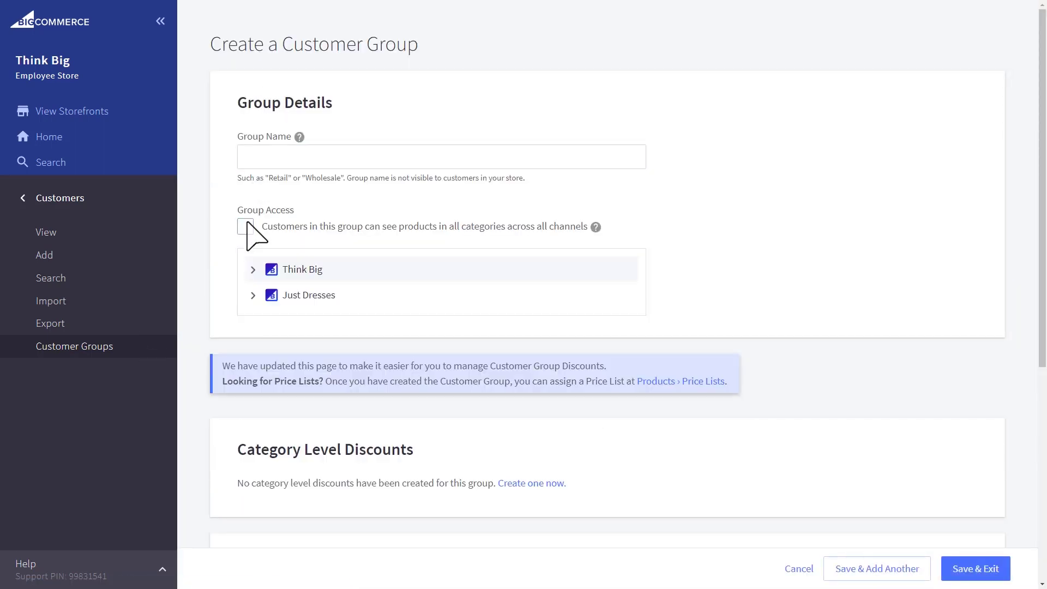
{"action": "left_click", "coordinate": [253, 270]}
{"action": "left_click", "coordinate": [253, 397]}
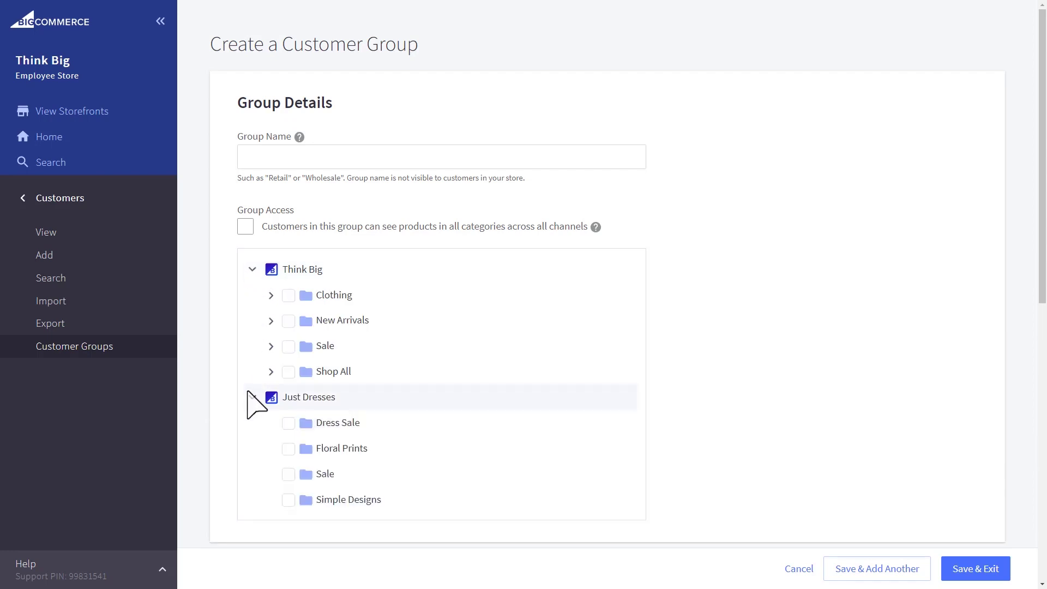
{"action": "left_click", "coordinate": [272, 295]}
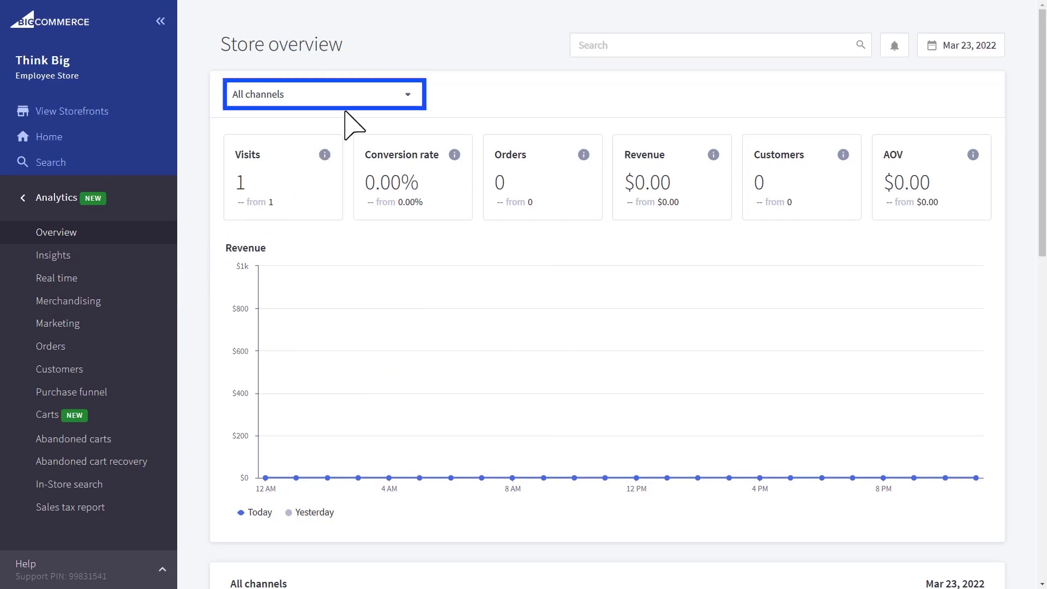
- Filter the analytics Store overview to the Think Big channel and review its figures
{"action": "left_click", "coordinate": [371, 95]}
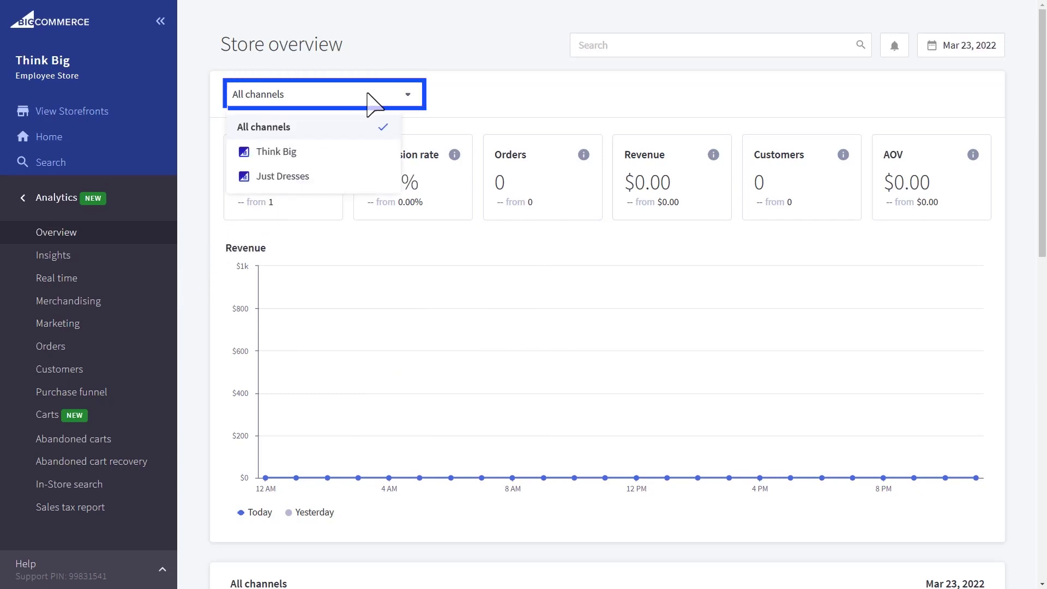
{"action": "left_click", "coordinate": [367, 146]}
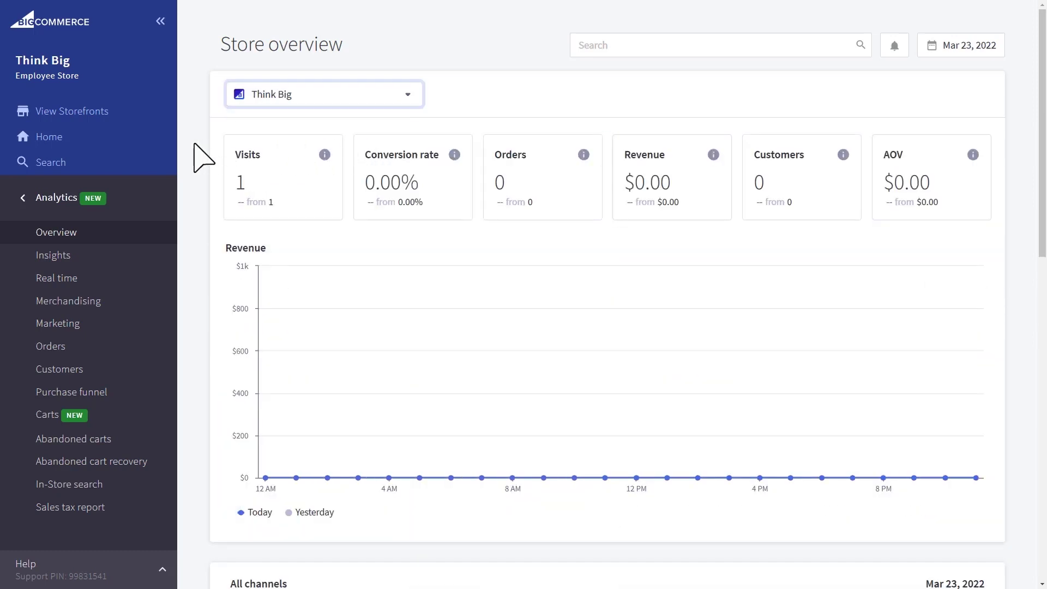
{"action": "scroll", "coordinate": [203, 158], "scroll_direction": "down", "scroll_amount": 6}
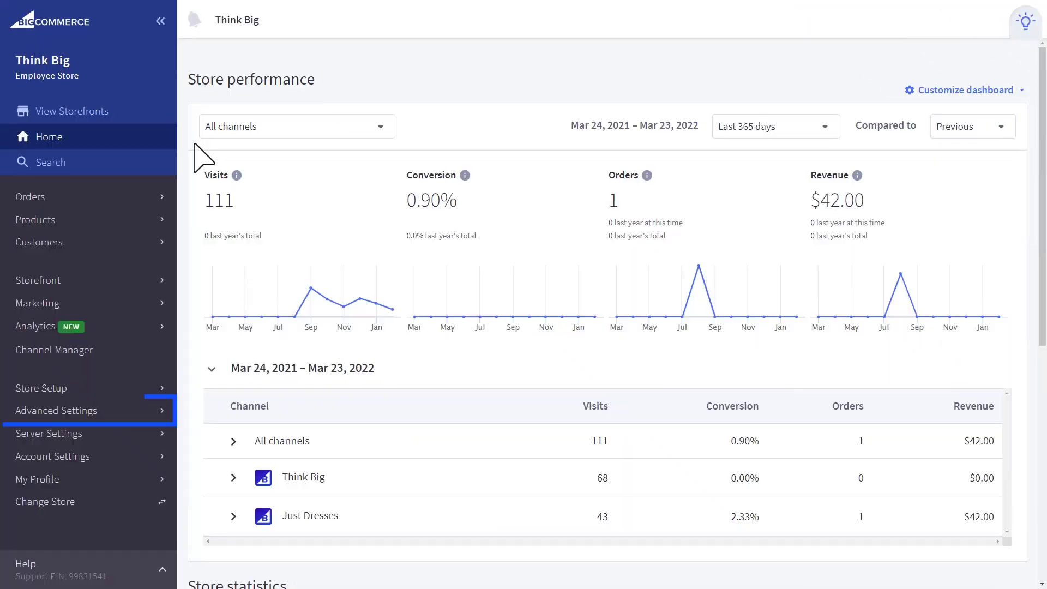
- Go to Advanced Settings > Data Solutions and browse the Web analytics integrations list
{"action": "left_click", "coordinate": [147, 412]}
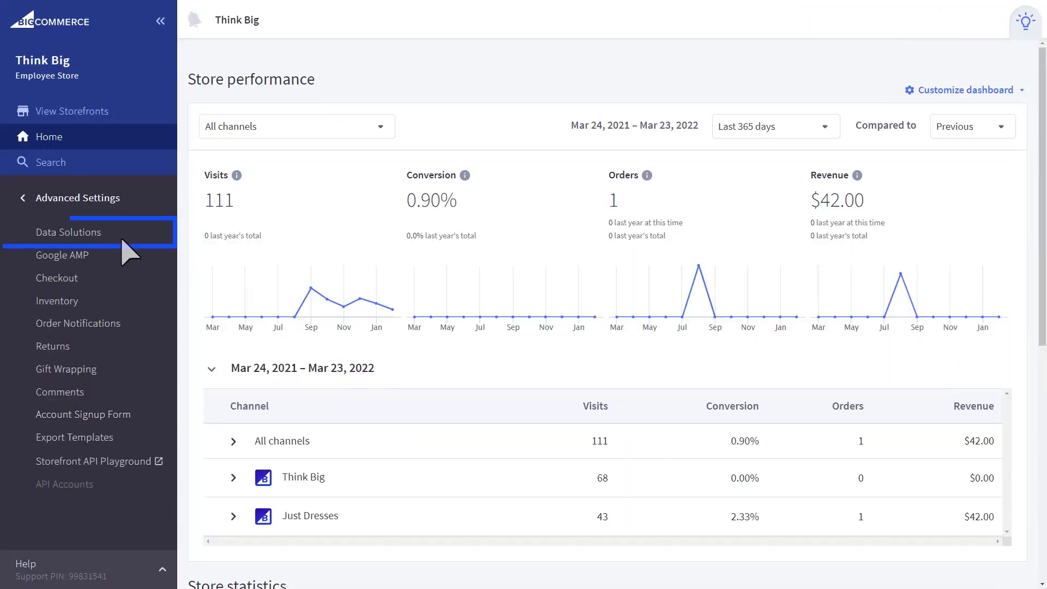
{"action": "left_click", "coordinate": [121, 232]}
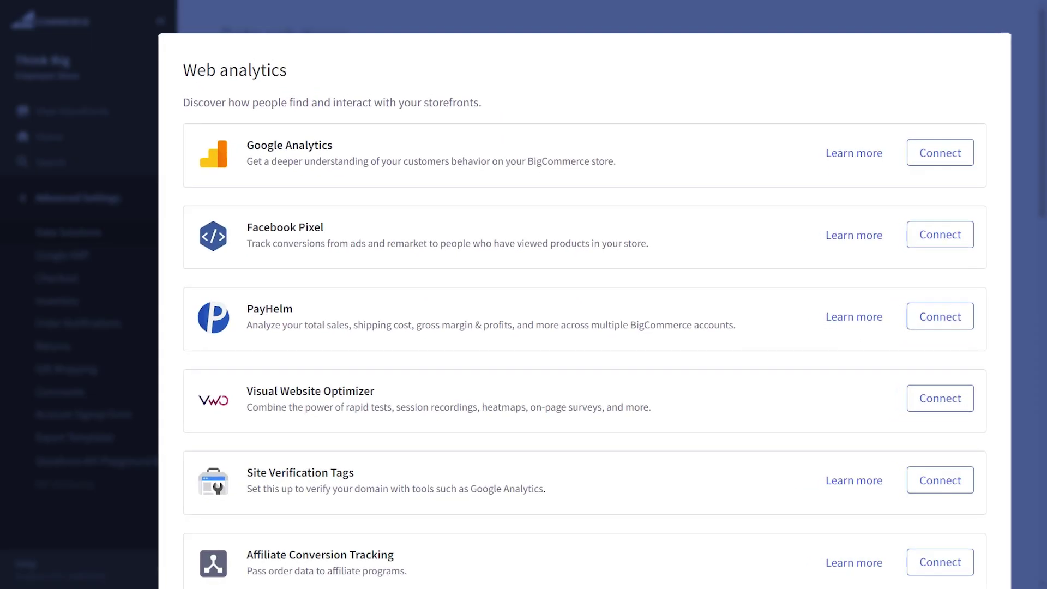
{"action": "scroll", "coordinate": [125, 239], "scroll_direction": "down", "scroll_amount": 2}
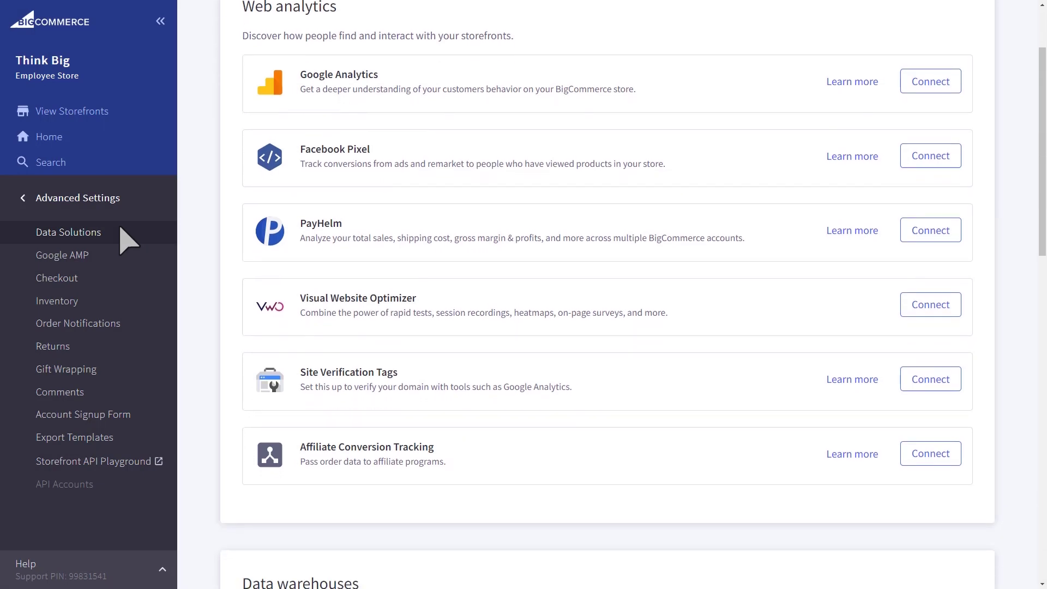
{"action": "scroll", "coordinate": [125, 238], "scroll_direction": "up", "scroll_amount": 2}
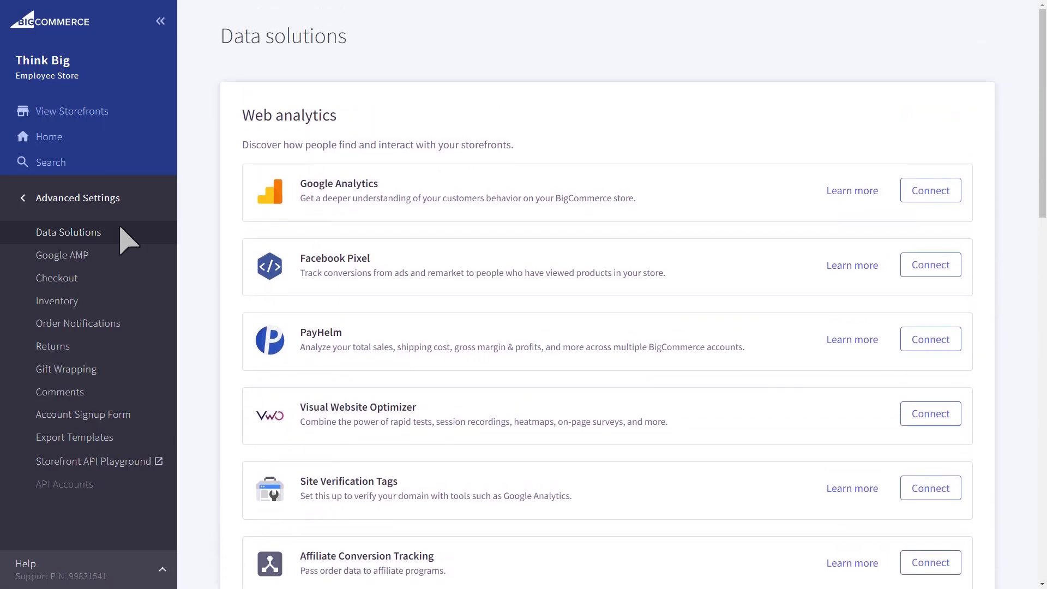